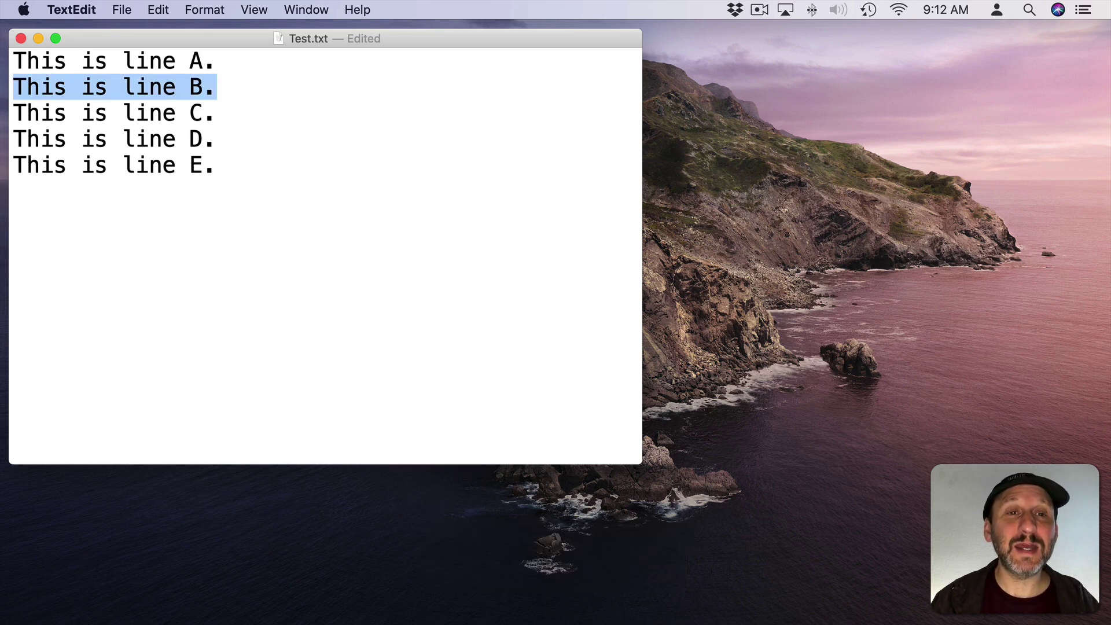
# - Move line B, including its line break, below line C in Test.txt and return the insertion point to the moved line
pyautogui.hotkey('shift', 'Right')
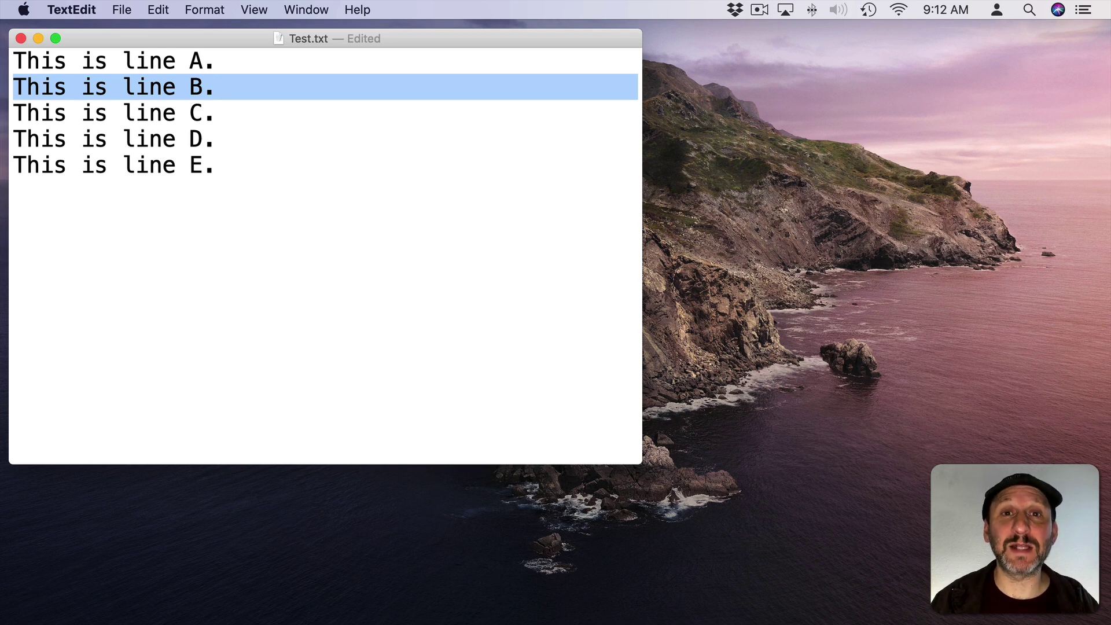
pyautogui.press('cmd+x')
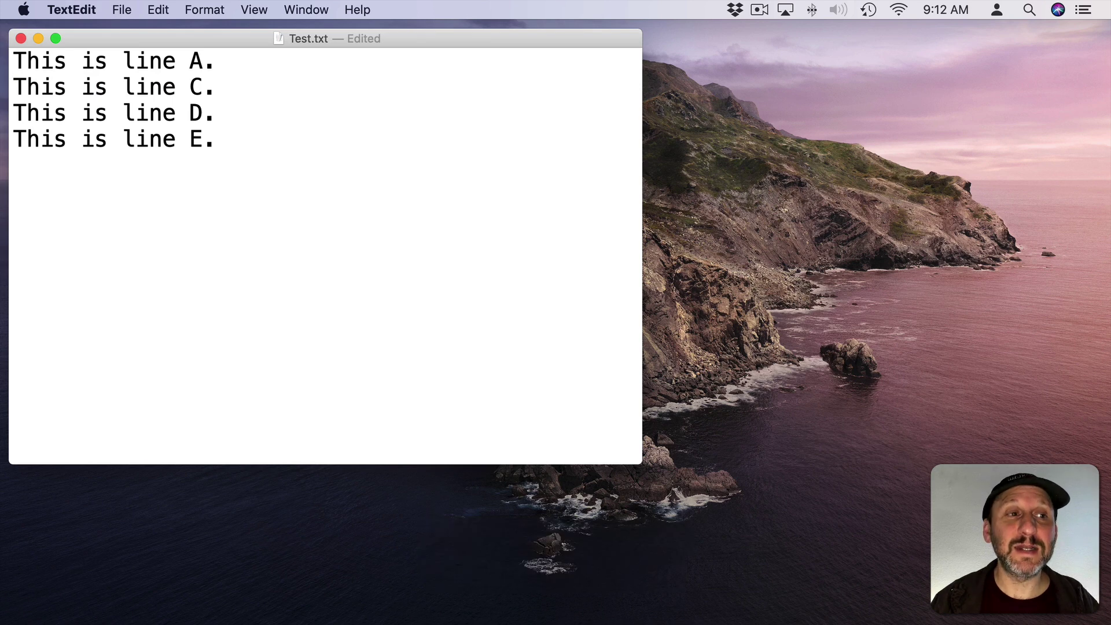
pyautogui.press('Down')
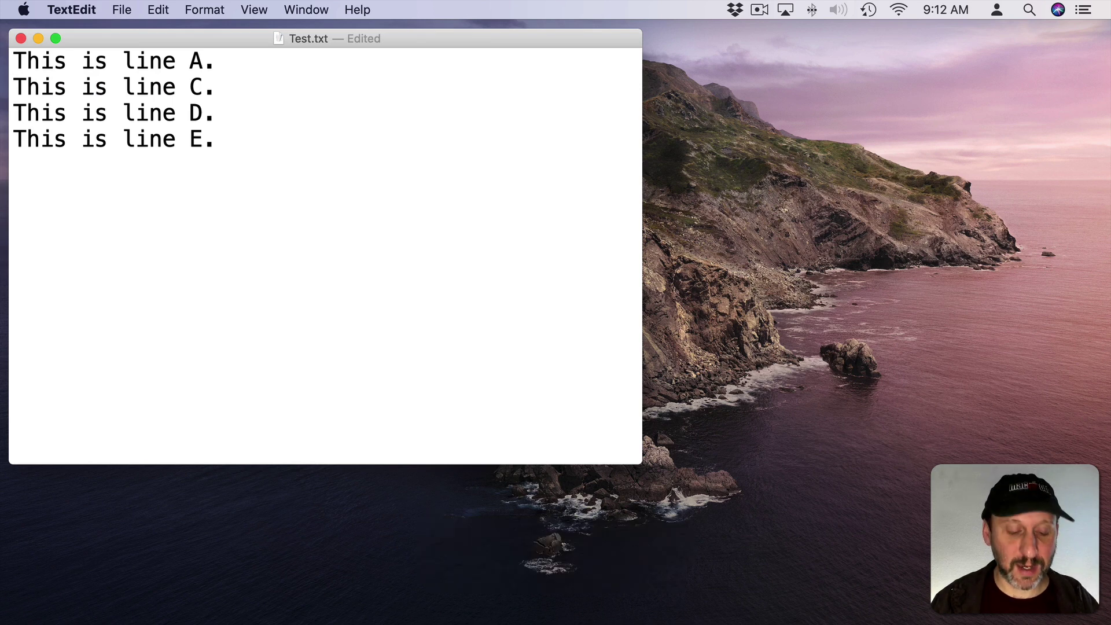
pyautogui.press('super+v')
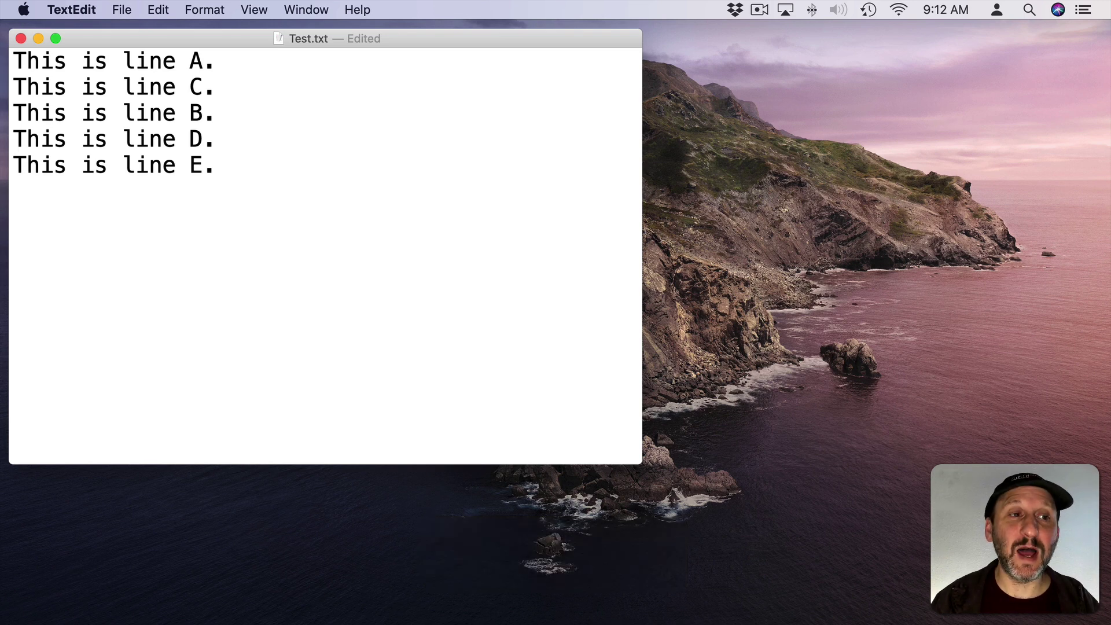
pyautogui.press('Up')
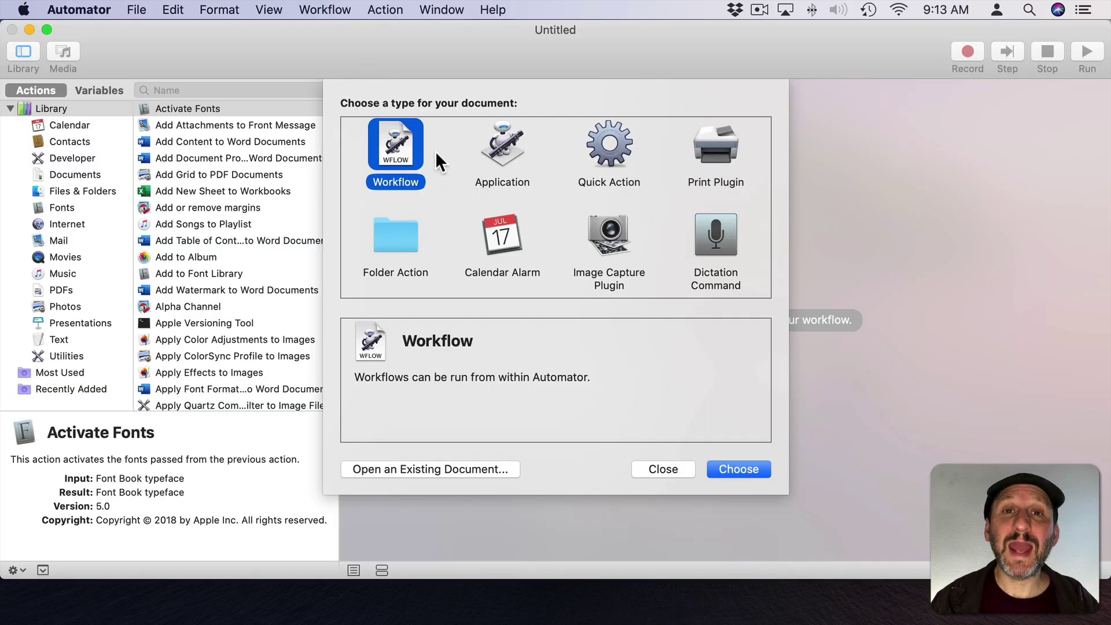
# - Create a Quick Action document whose workflow receives no input in any application
pyautogui.click(601, 158)
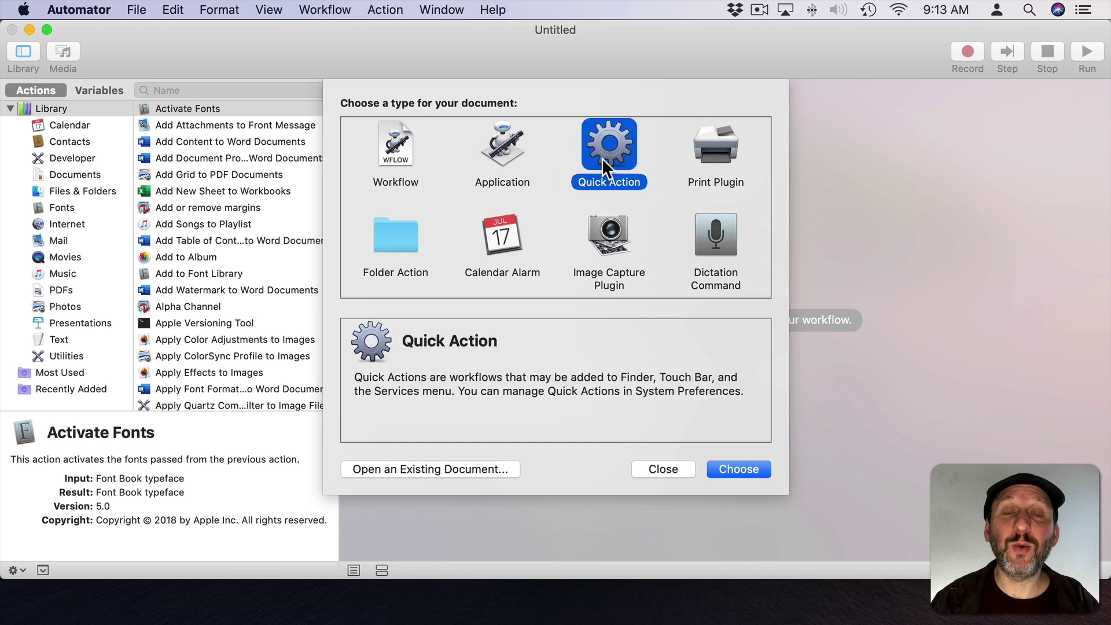
pyautogui.click(737, 469)
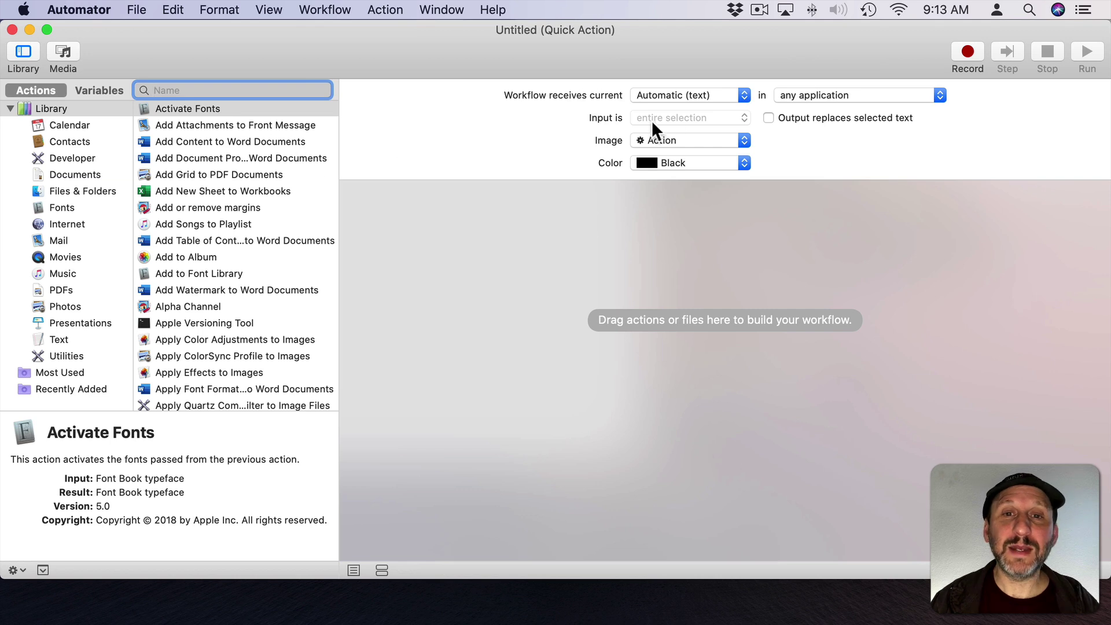
pyautogui.click(674, 93)
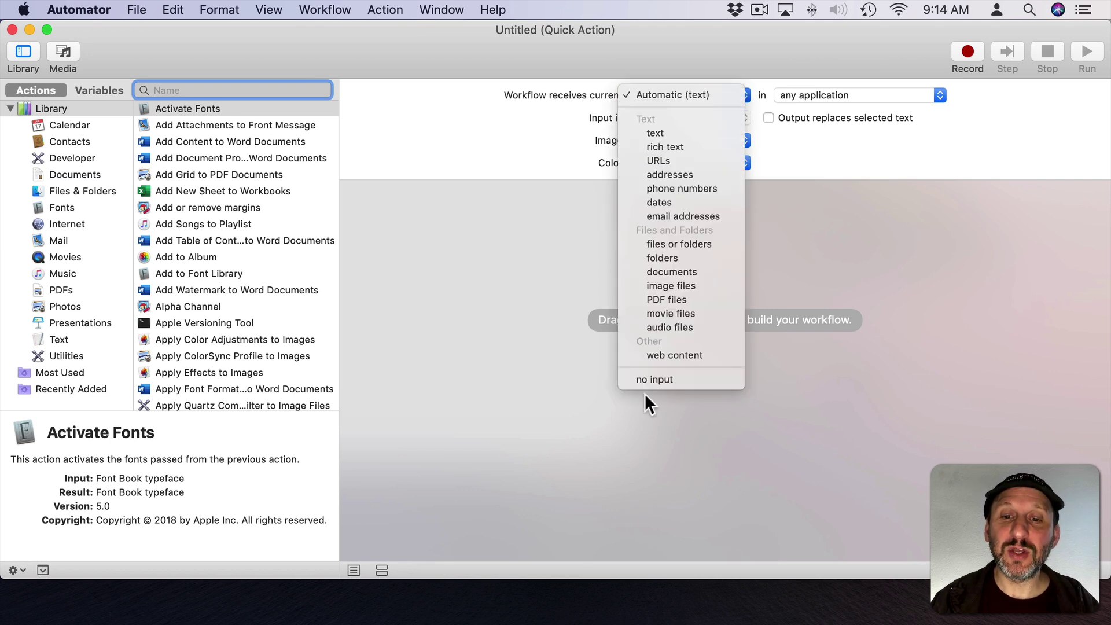
pyautogui.click(652, 377)
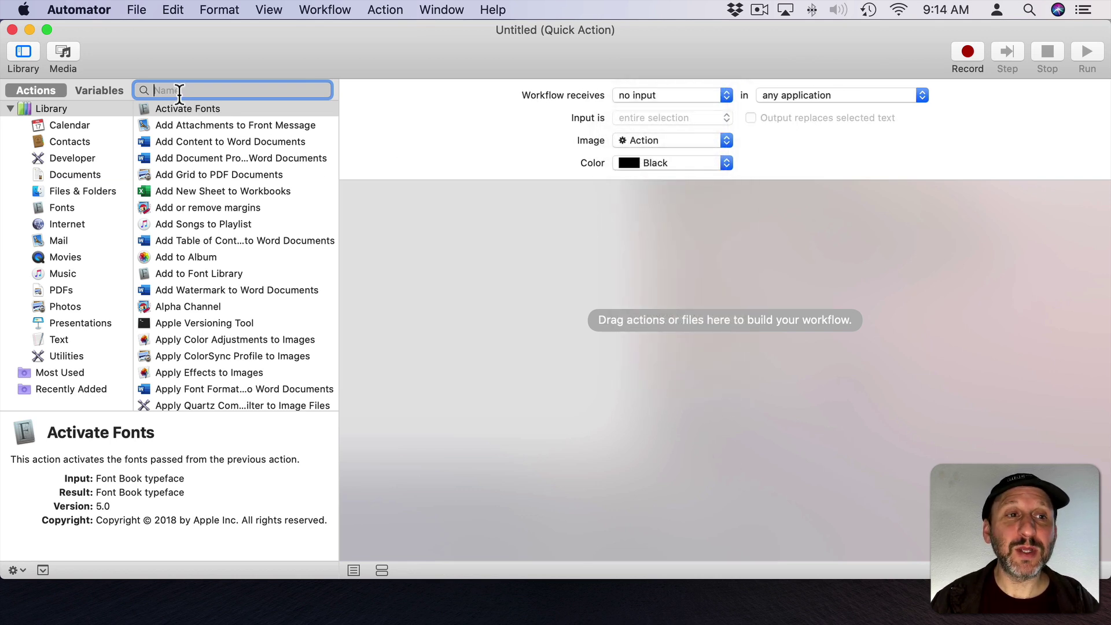
# - Place the insertion point in line B of Test.txt and arrange the Automator window below the text
pyautogui.click(967, 52)
pyautogui.moveTo(367, 26); pyautogui.dragTo(491, 198)
pyautogui.click(152, 57)
pyautogui.click(93, 84)
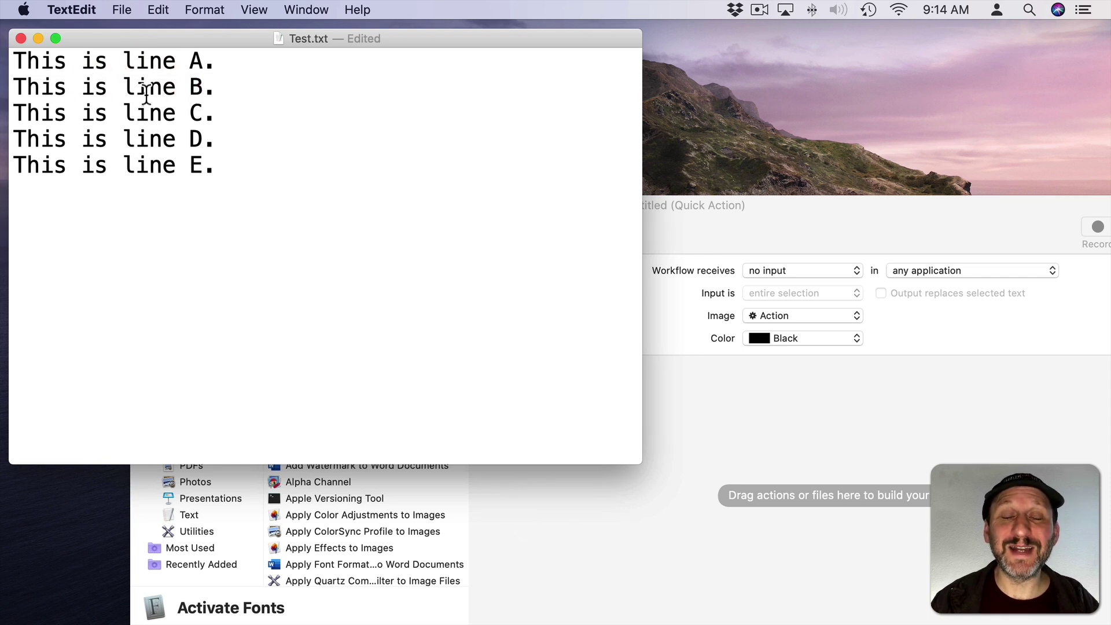
pyautogui.moveTo(696, 232); pyautogui.dragTo(570, 202)
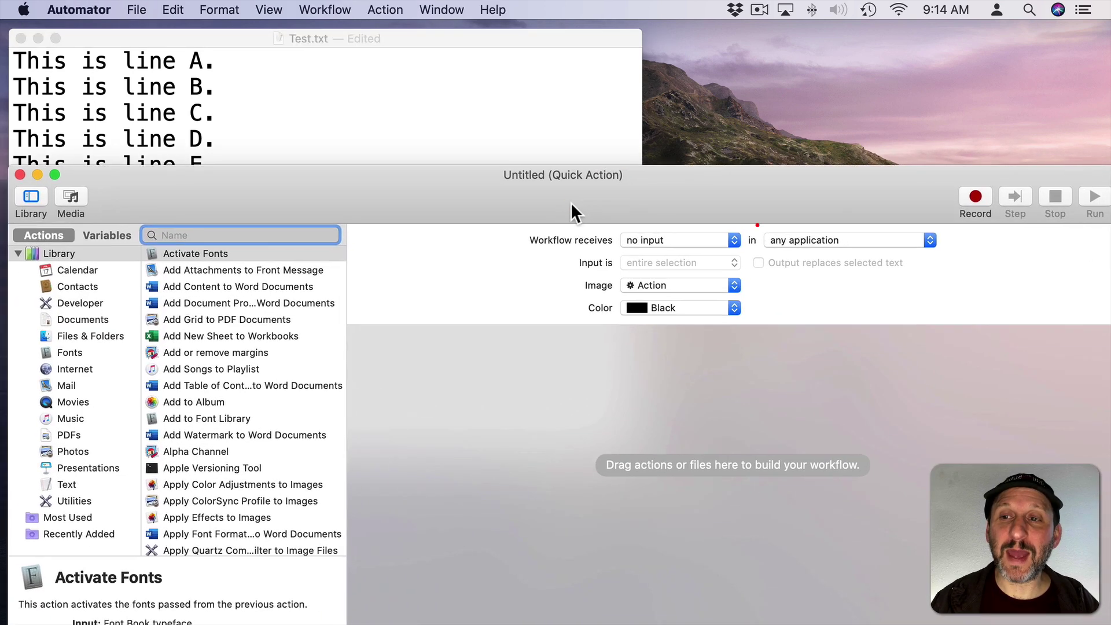
# - Start recording the Quick Action, bring Test.txt to the front, and move the insertion point to the start of line B
pyautogui.click(973, 194)
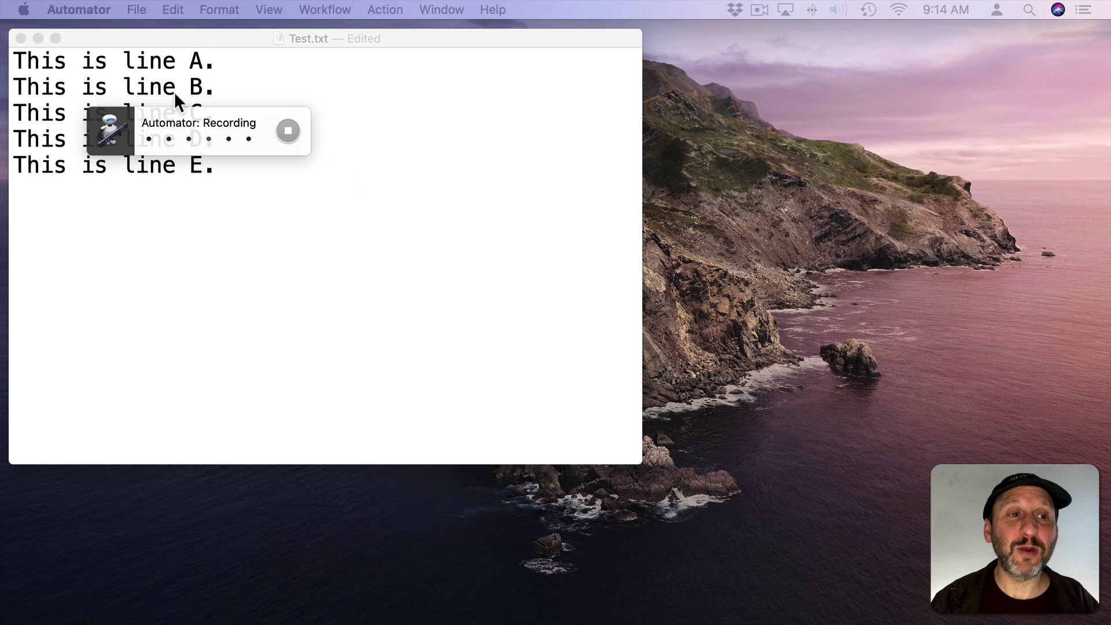
pyautogui.click(135, 42)
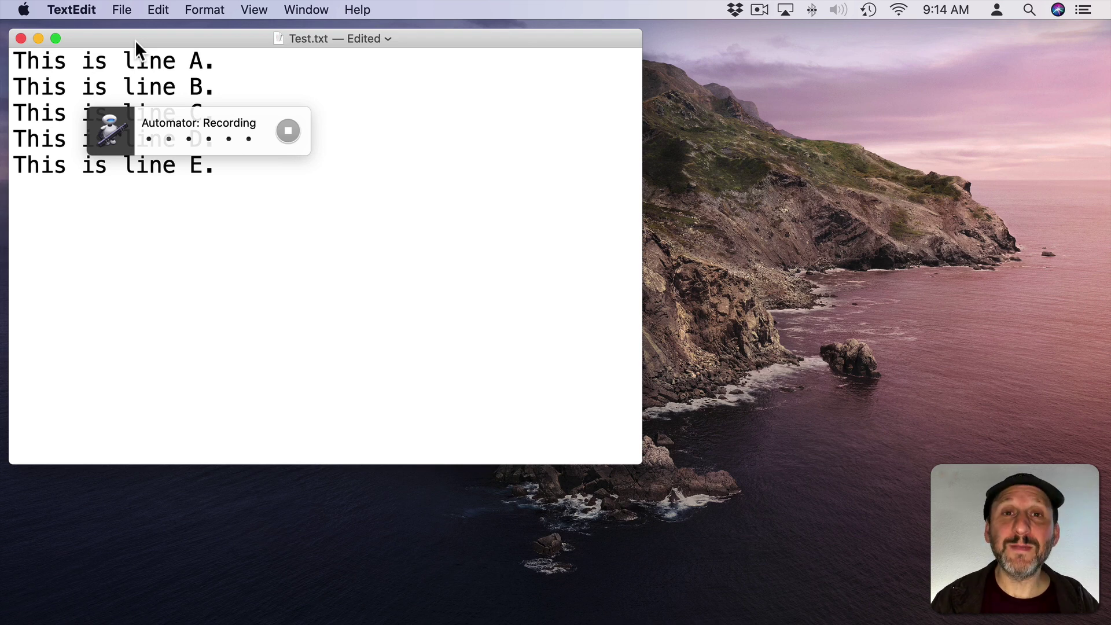
pyautogui.press('Left')
pyautogui.press('Left')
pyautogui.press('Left')
pyautogui.press('Left')
pyautogui.press('Left')
pyautogui.press('Left')
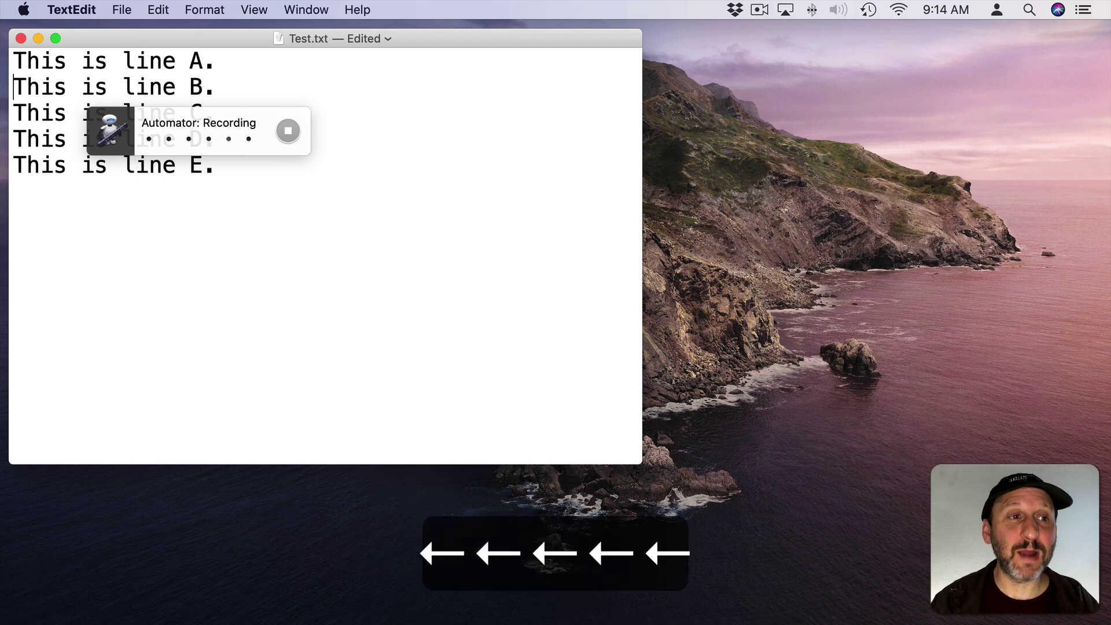
# - Move line B with its line break below line C, return the insertion point to its start, and stop the recording
pyautogui.press('shift+super+Right')
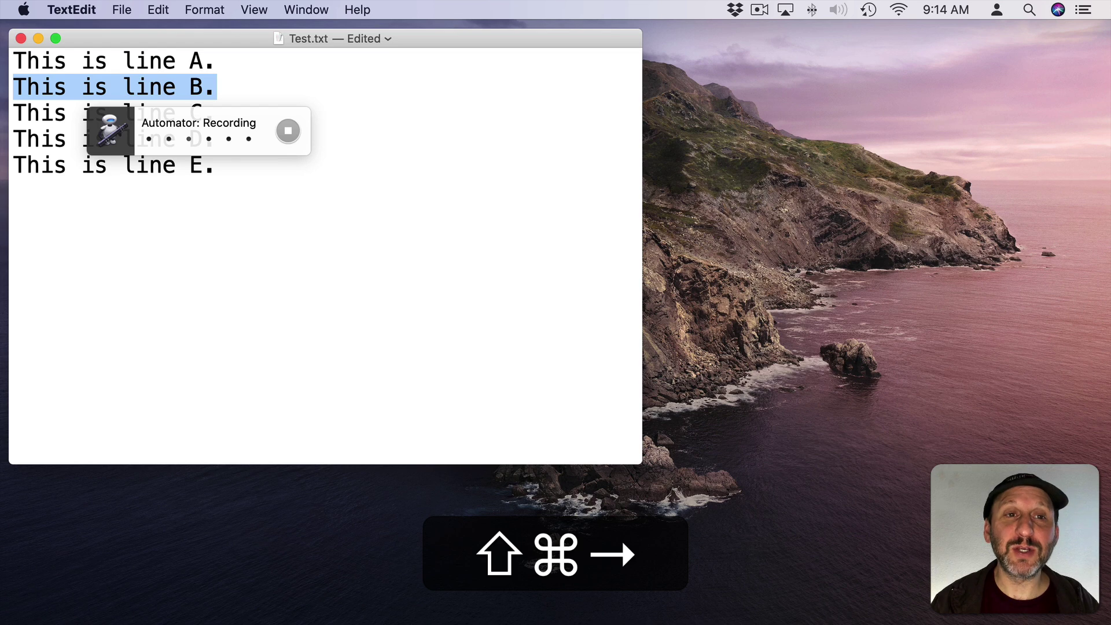
pyautogui.hotkey('shift', 'Right')
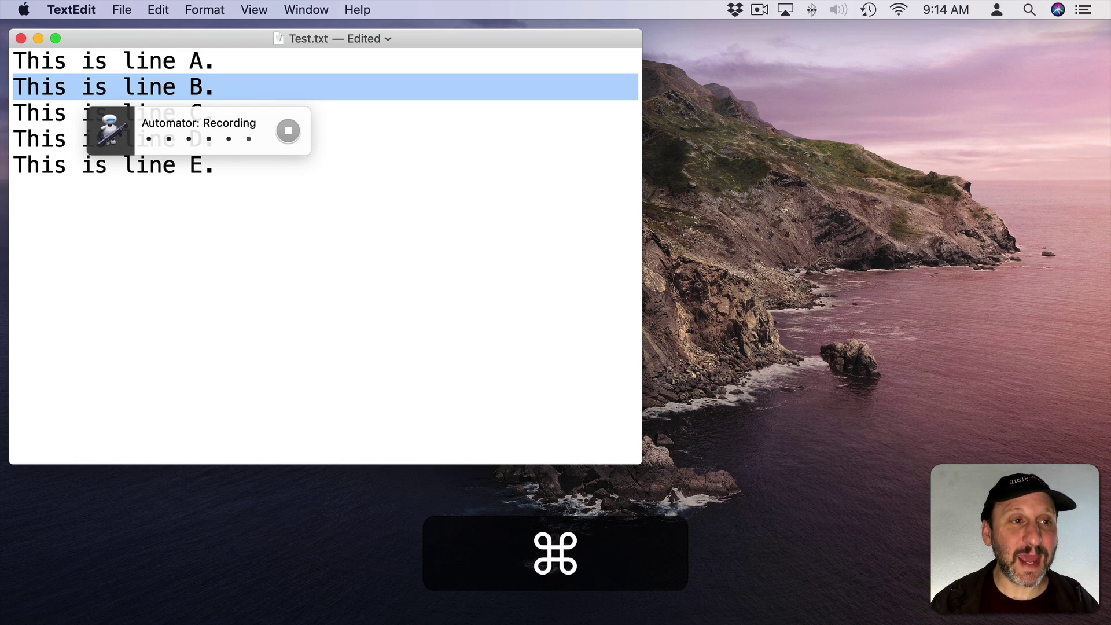
pyautogui.press('super+x')
pyautogui.press('Down')
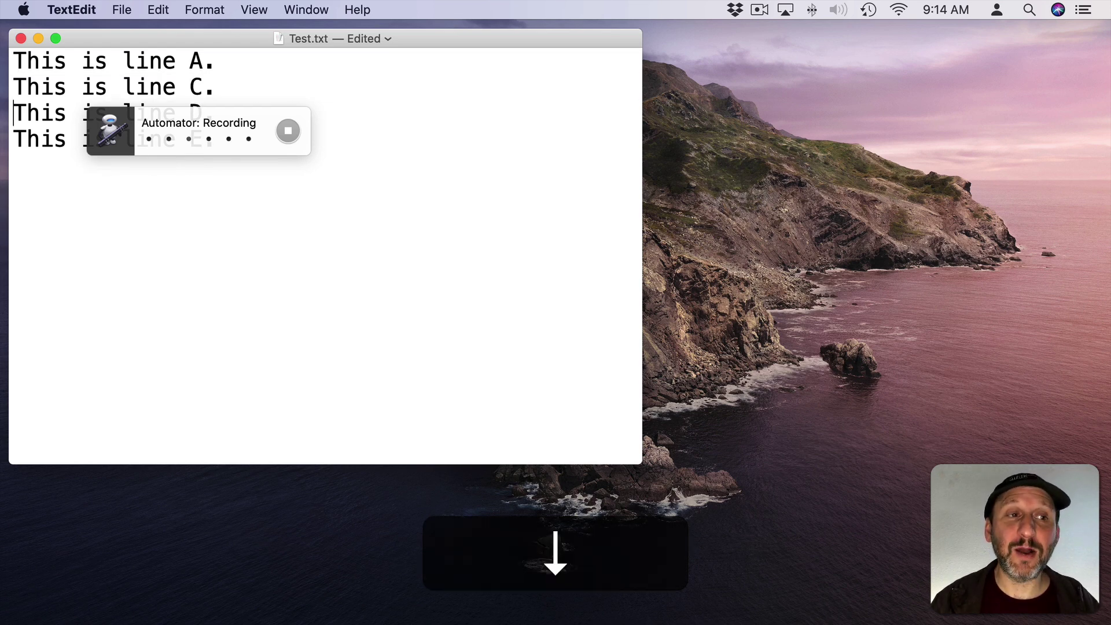
pyautogui.press('super+v')
pyautogui.press('Up')
pyautogui.click(288, 131)
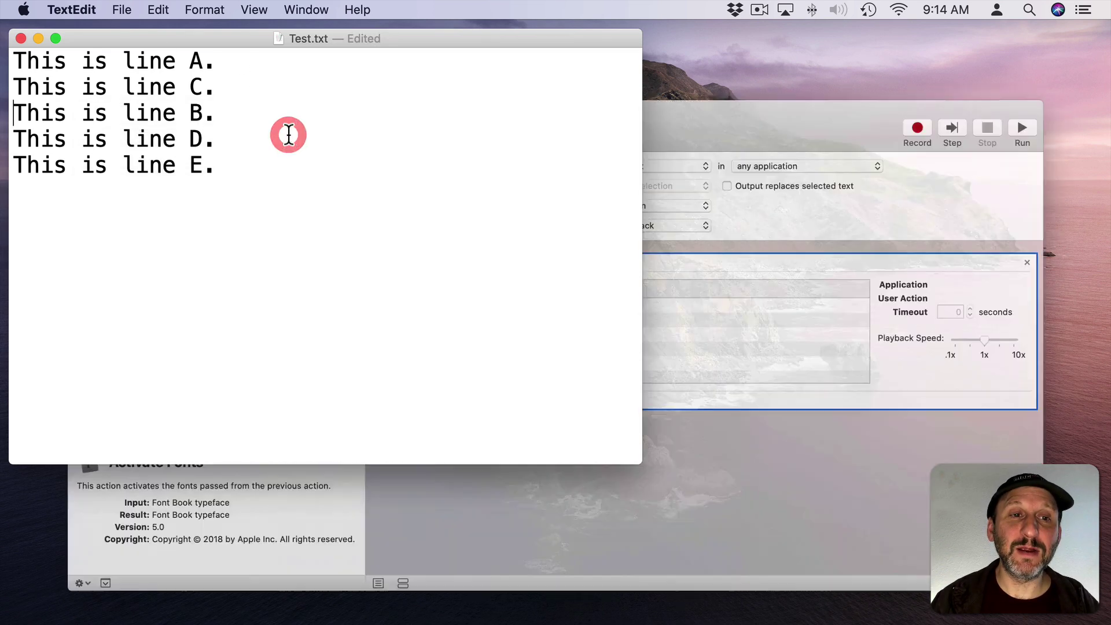
# - Switch to Automator and delete the recorded event that brings the Test.txt window to the front from Watch Me Do
pyautogui.click(678, 96)
pyautogui.moveTo(679, 96); pyautogui.dragTo(641, 51)
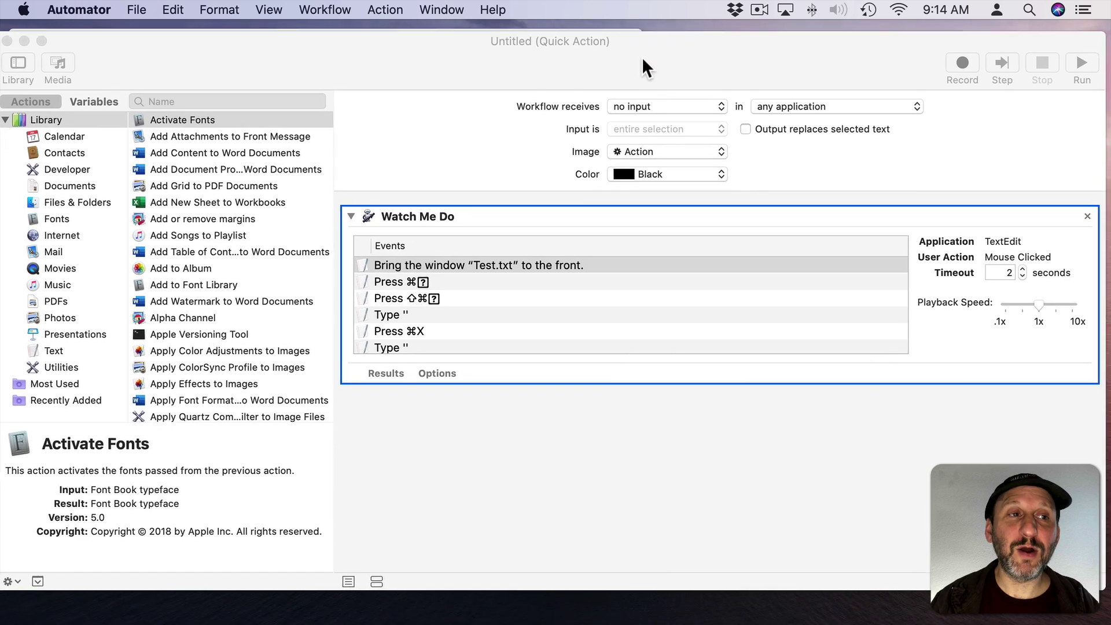
pyautogui.click(650, 44)
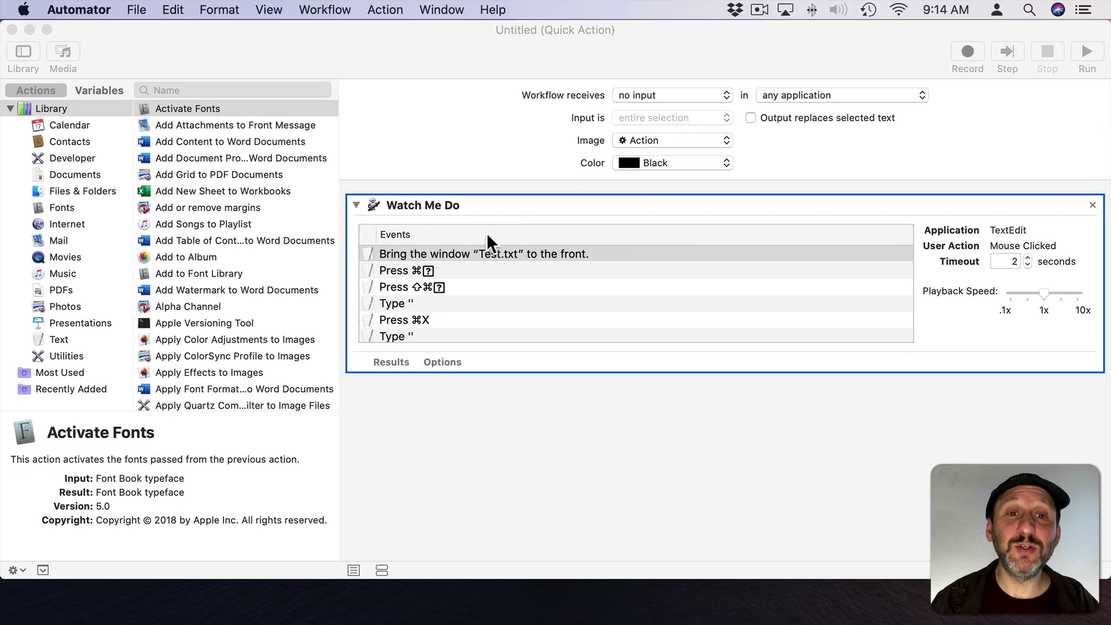
pyautogui.scroll(-2, 438, 289)
pyautogui.scroll(1, 437, 275)
pyautogui.scroll(1, 436, 269)
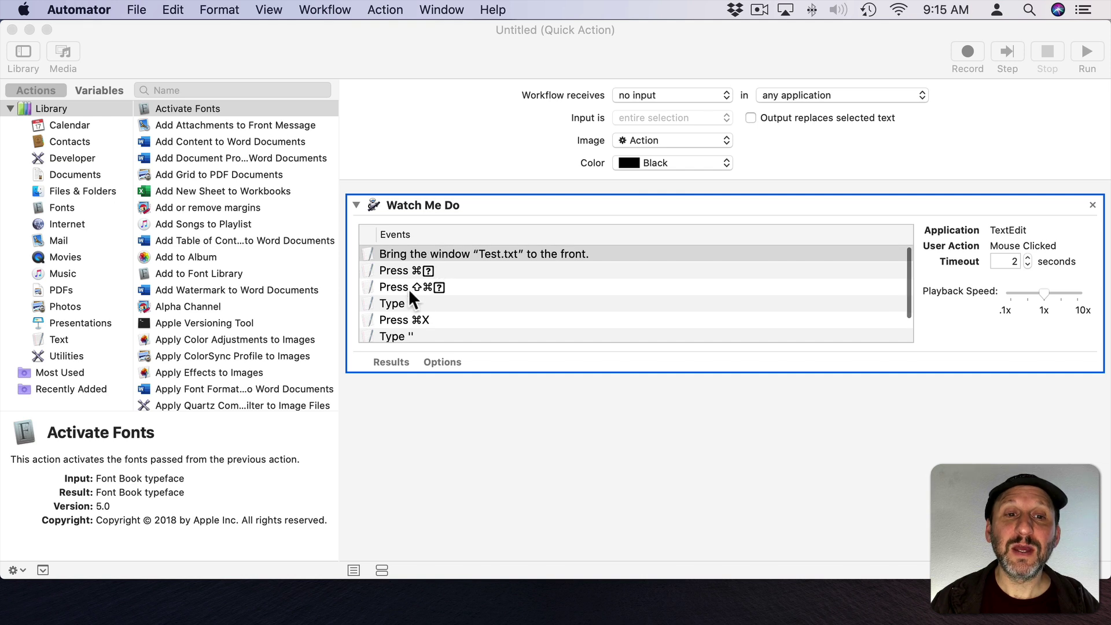
pyautogui.click(391, 253)
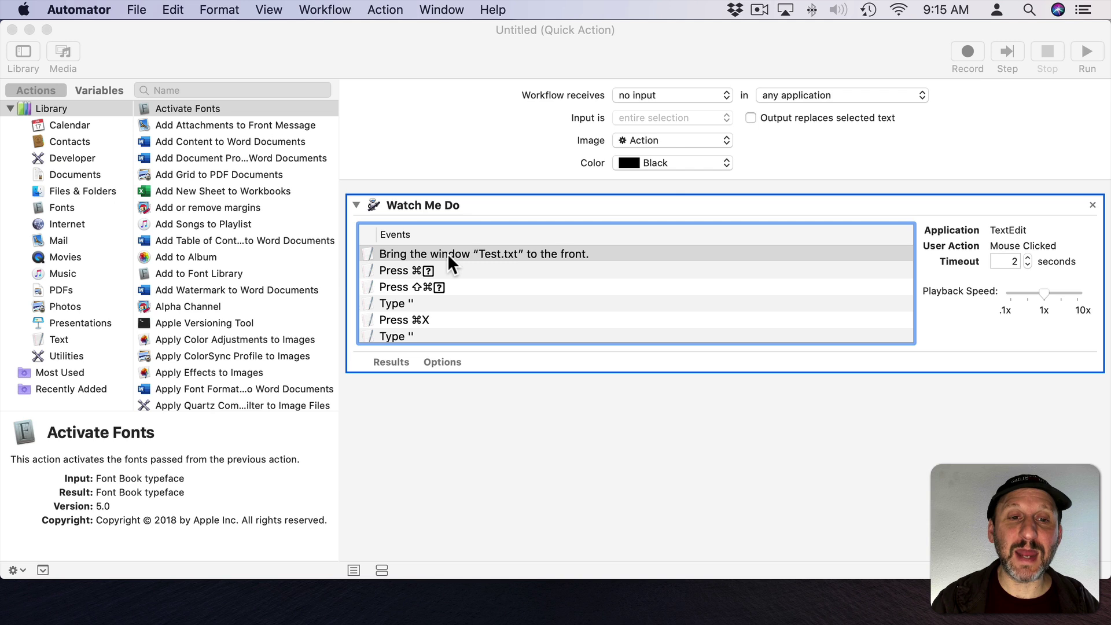
pyautogui.press('BackSpace')
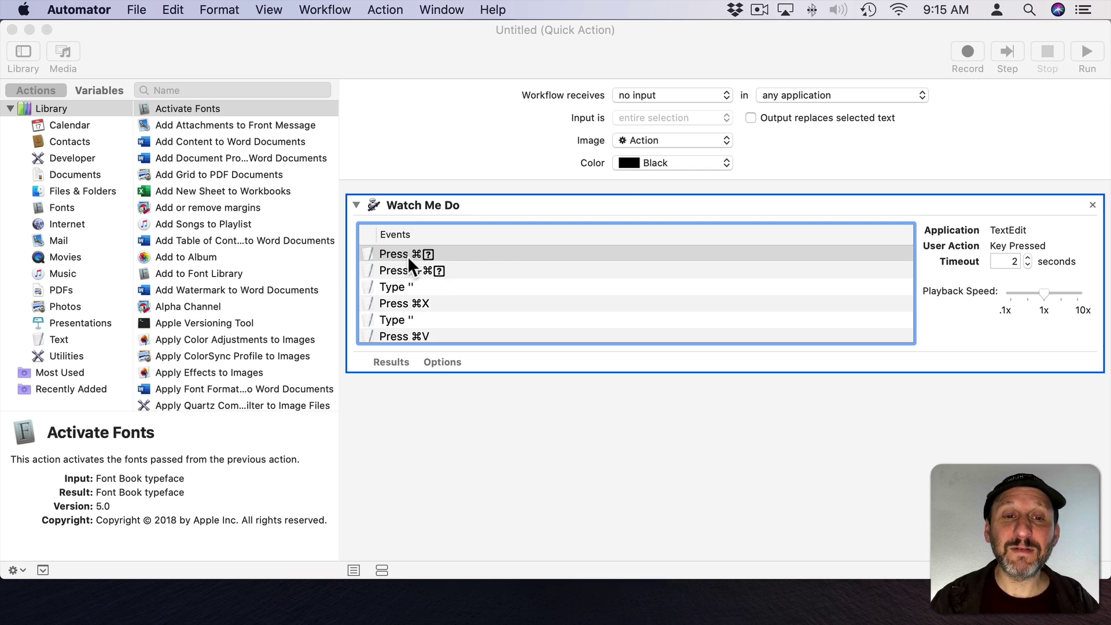
# - Set the playback speed of the Watch Me Do action to 10x
pyautogui.scroll(-2, 412, 317)
pyautogui.scroll(2, 411, 317)
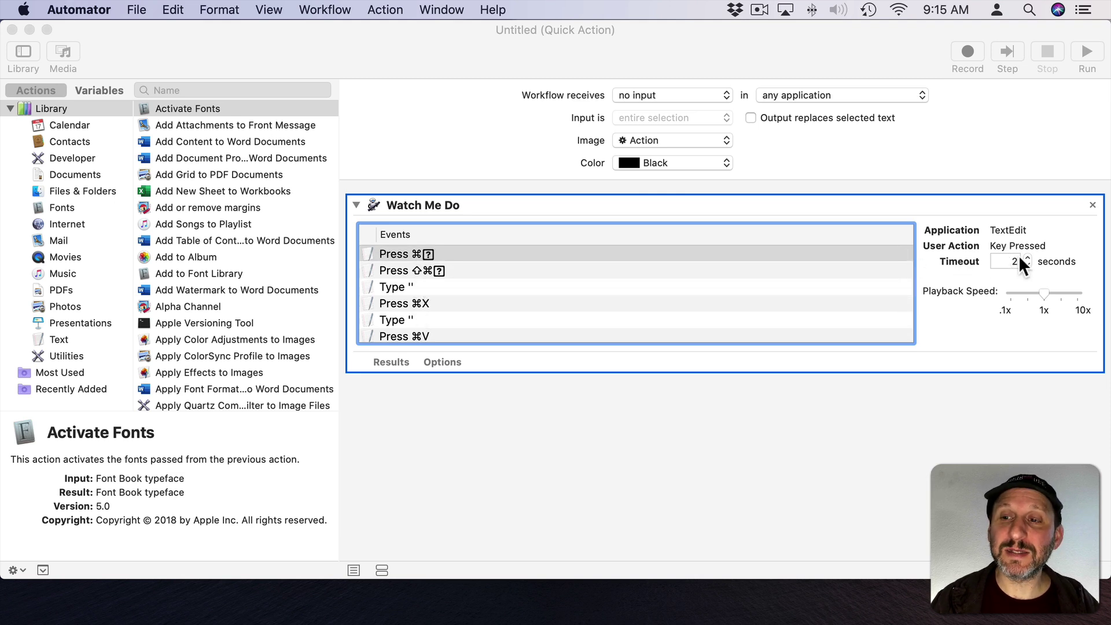
pyautogui.moveTo(1043, 291); pyautogui.dragTo(1076, 292)
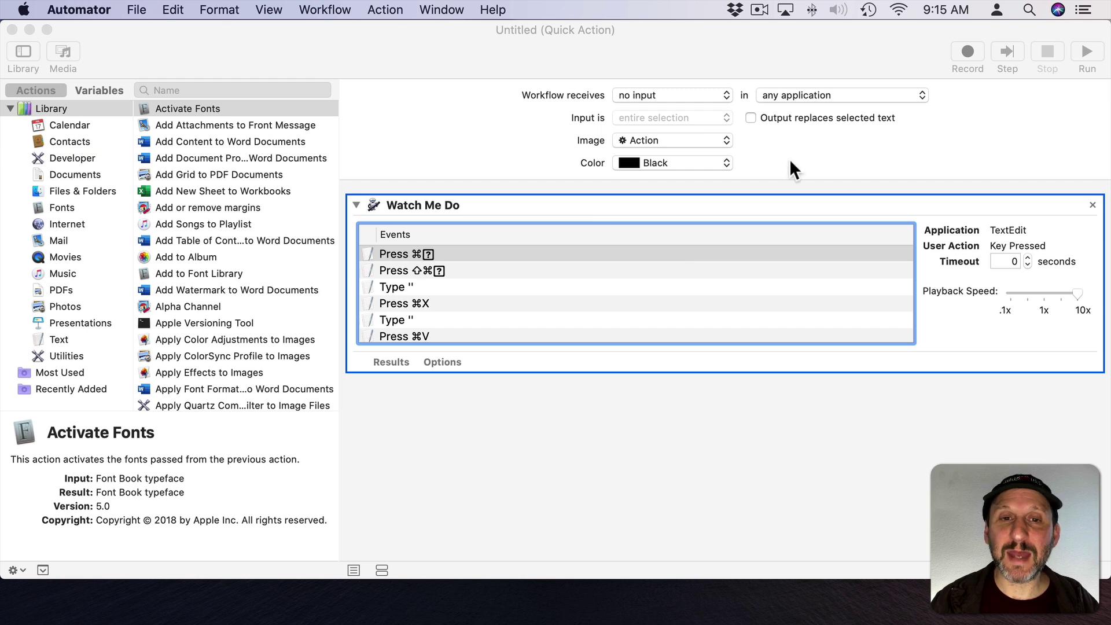
# - Save the Quick Action as "Switch Lines 1"
pyautogui.press('super+s')
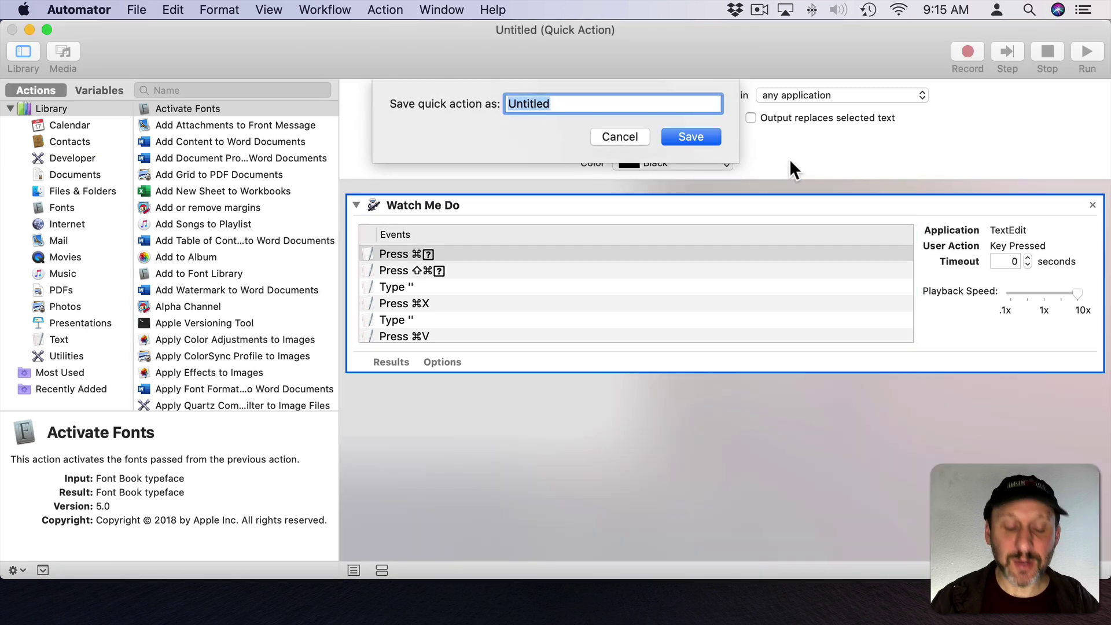
pyautogui.write('Switch Lines 1')
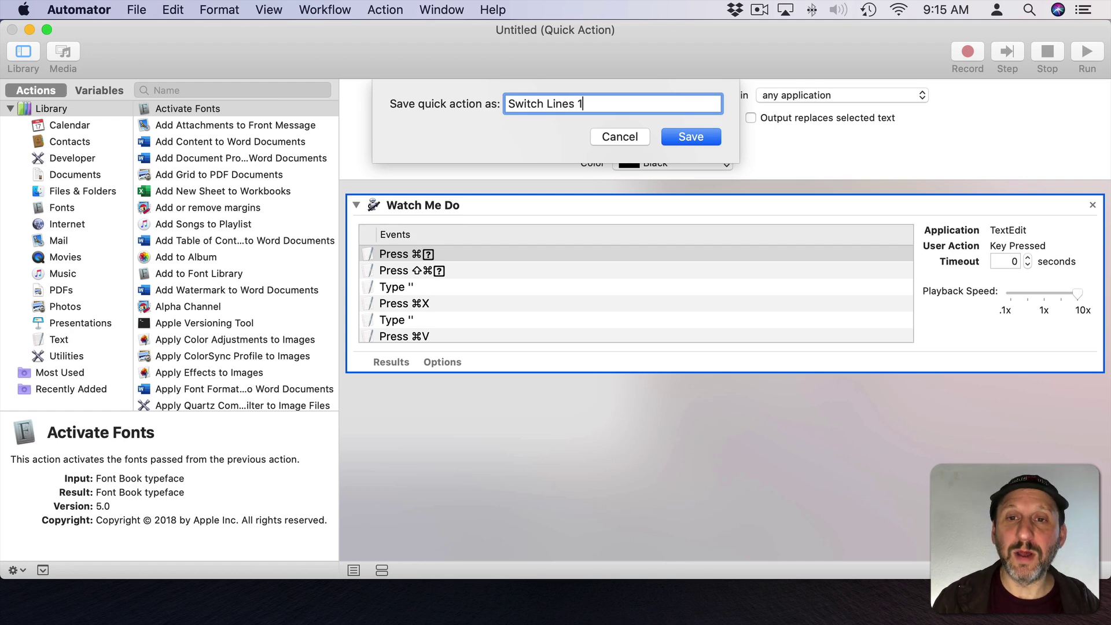
pyautogui.click(692, 136)
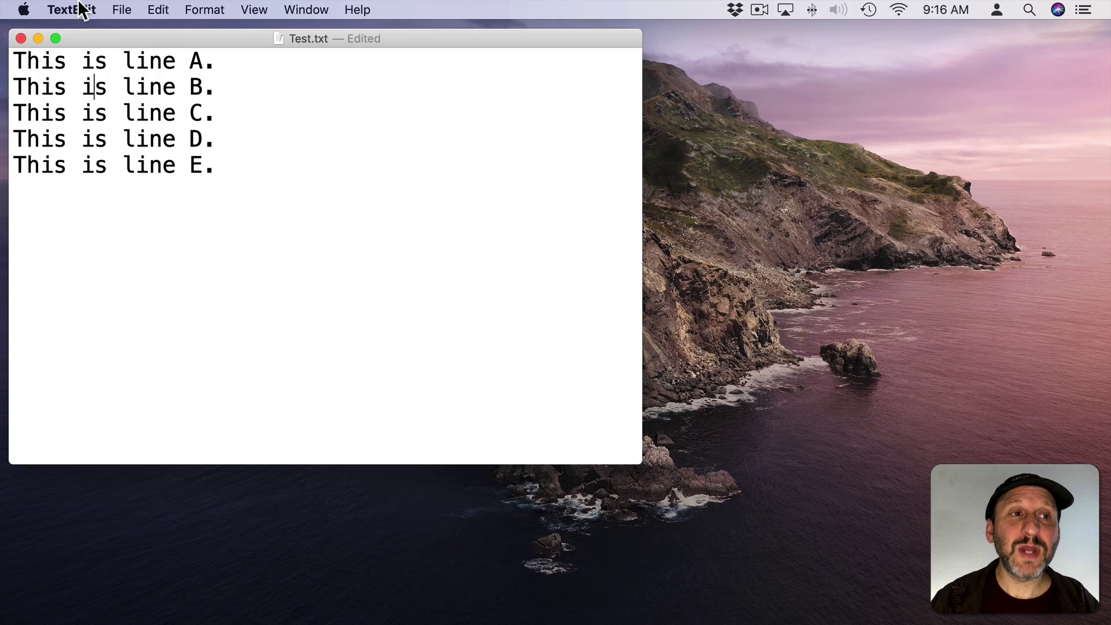
# - Run the Switch Lines 1 service on line B of Test.txt in TextEdit
pyautogui.click(81, 9)
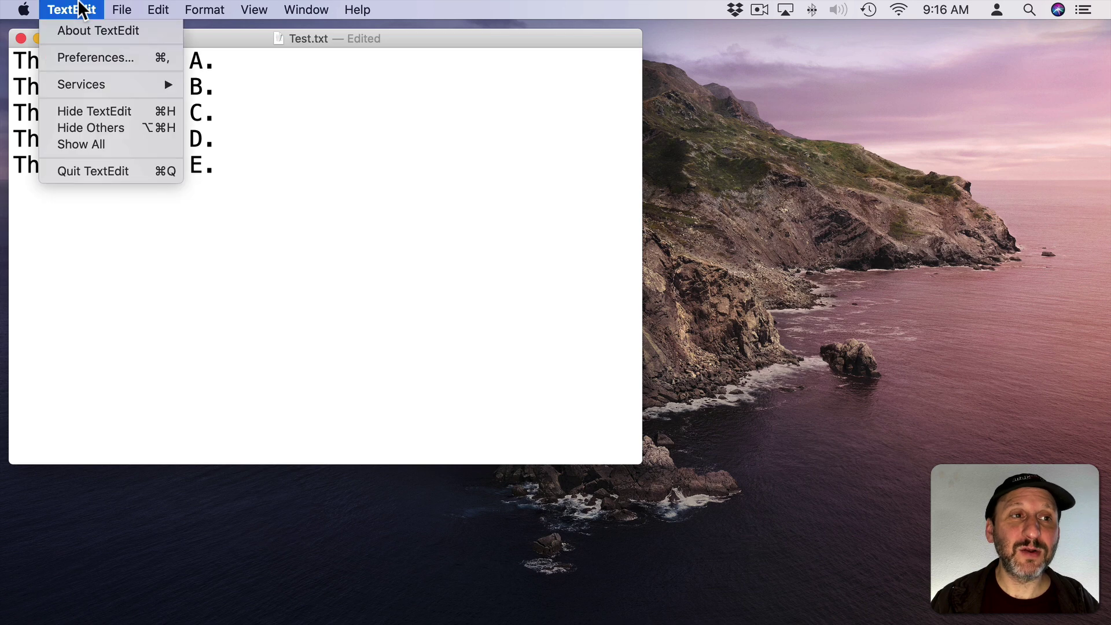
pyautogui.moveTo(96, 90)
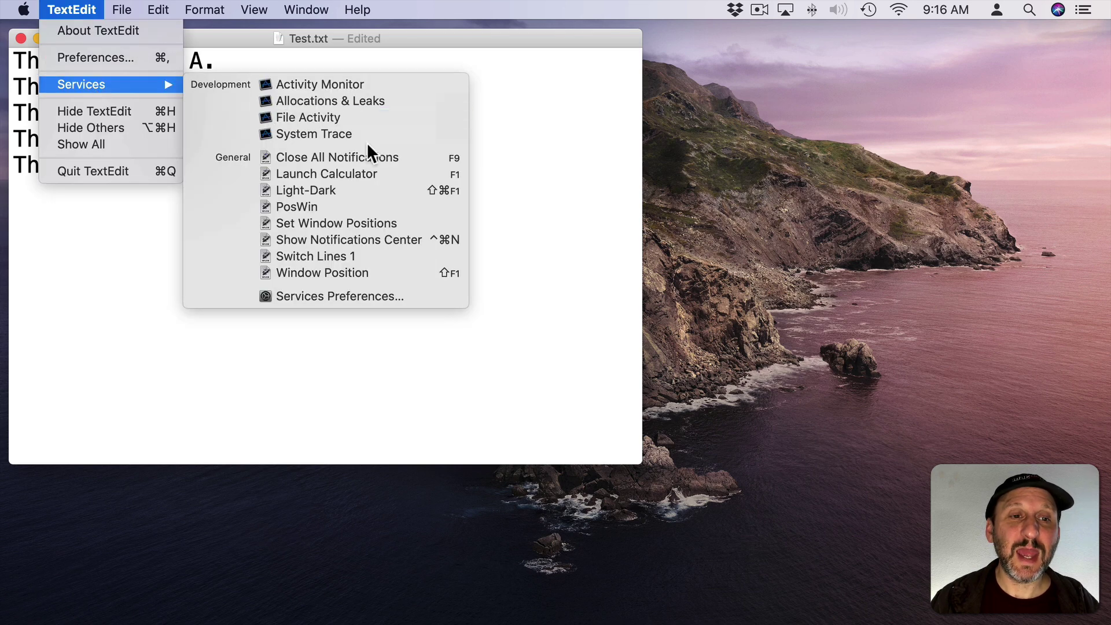
pyautogui.click(351, 255)
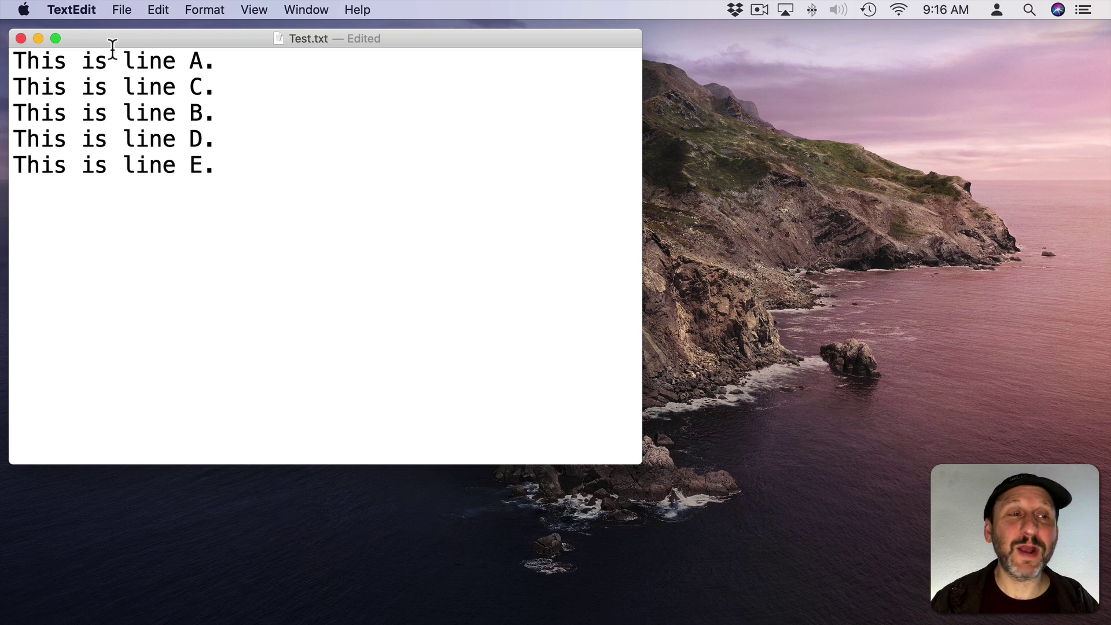
# - Unlock the Accessibility privacy settings in System Preferences with the account password and locate Automator among the apps allowed to control the computer
pyautogui.click(23, 9)
pyautogui.click(40, 57)
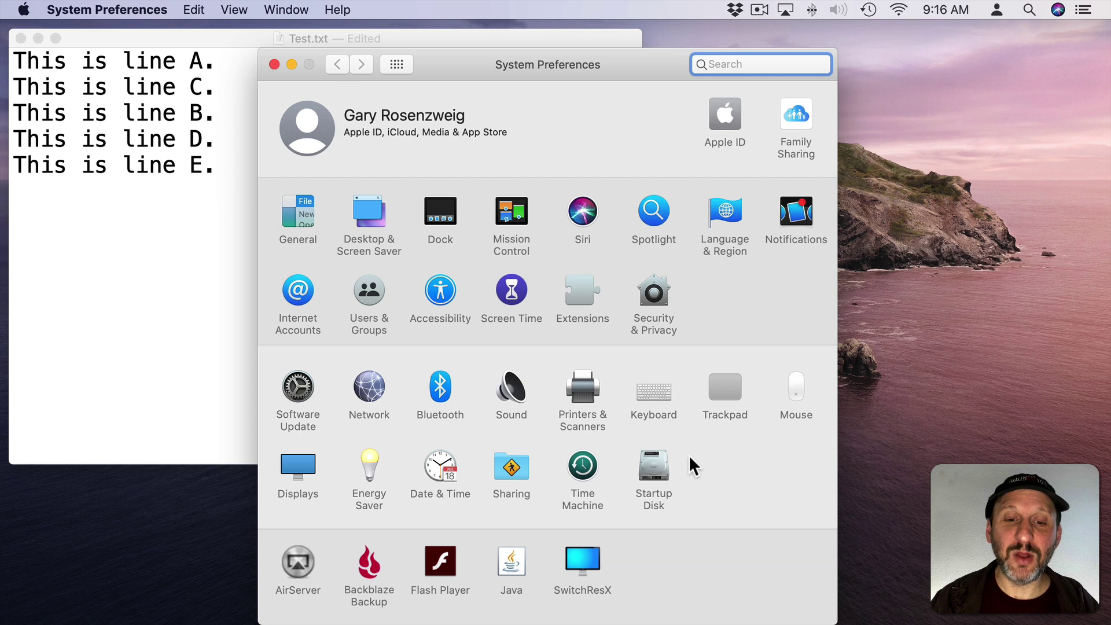
pyautogui.click(649, 289)
pyautogui.click(363, 443)
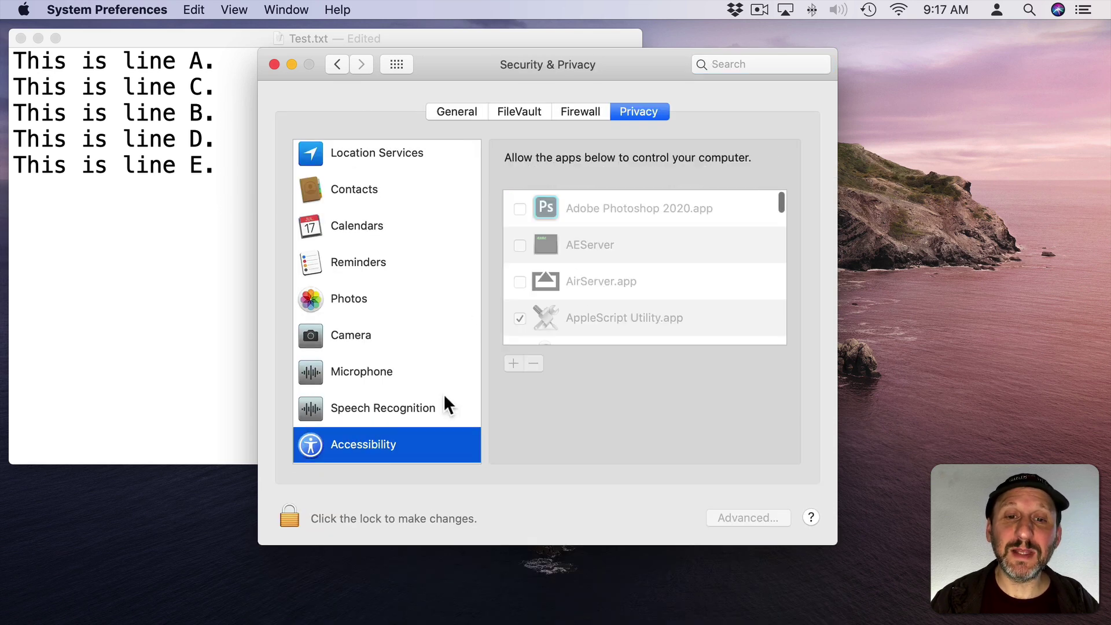
pyautogui.click(289, 516)
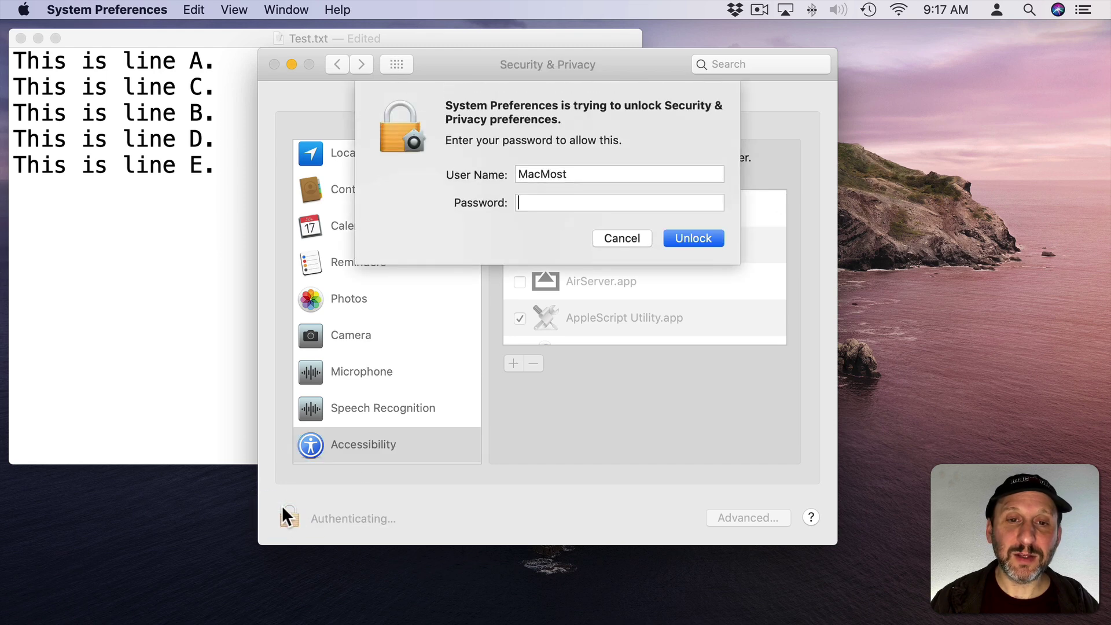
pyautogui.scroll(-3, 577, 315)
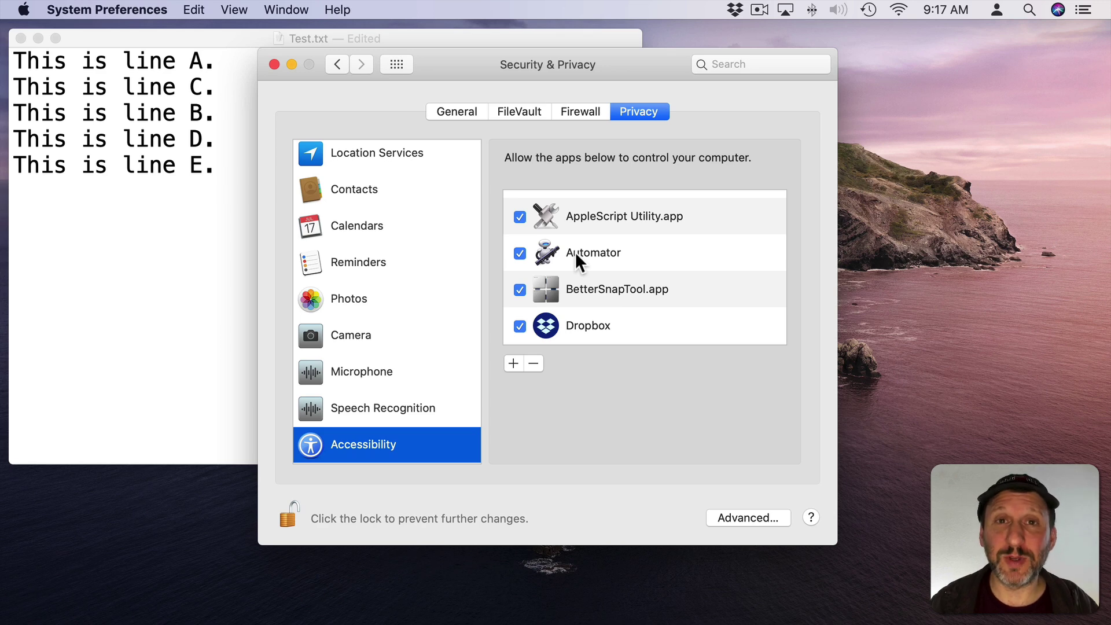
# - Quit System Preferences and create a new Quick Action in Automator with the workflow receiving no input
pyautogui.press('super+q')
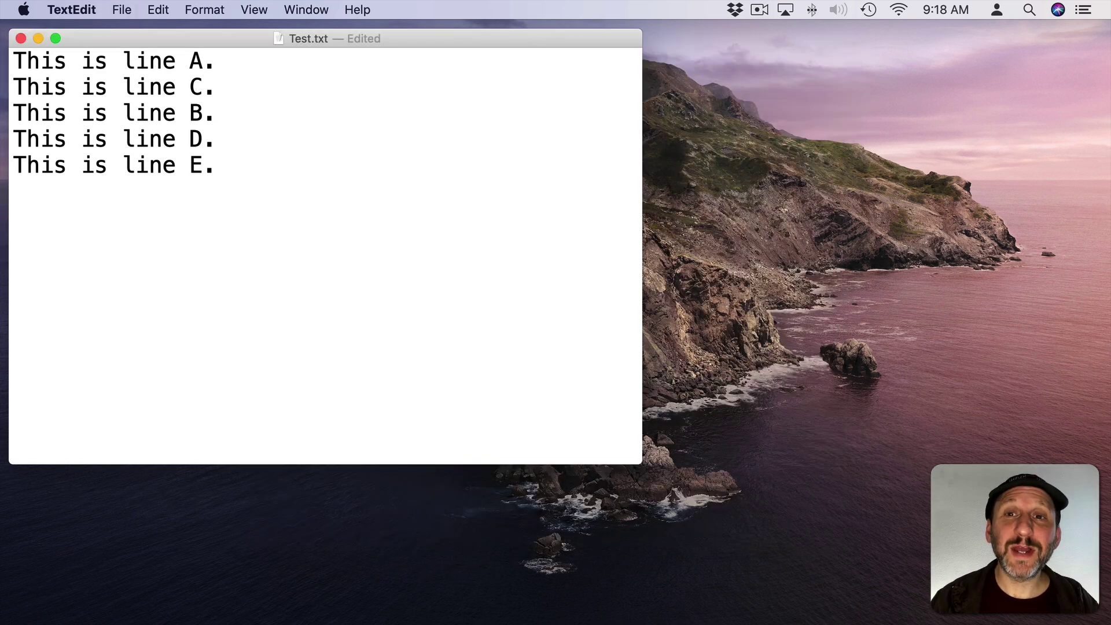
pyautogui.press('super+Tab')
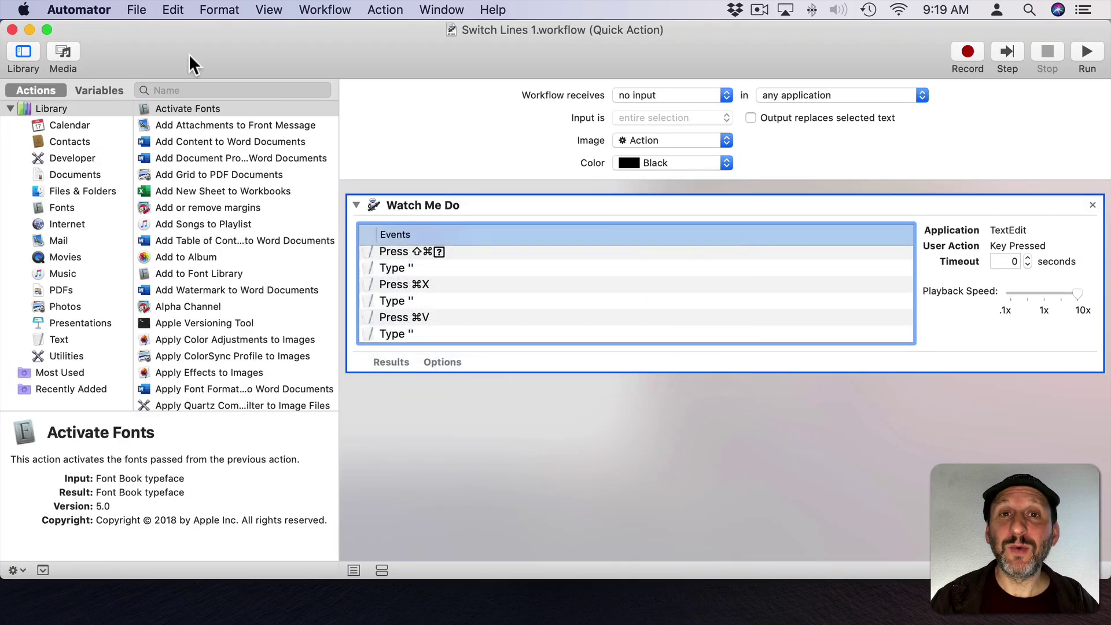
pyautogui.click(136, 10)
pyautogui.click(152, 33)
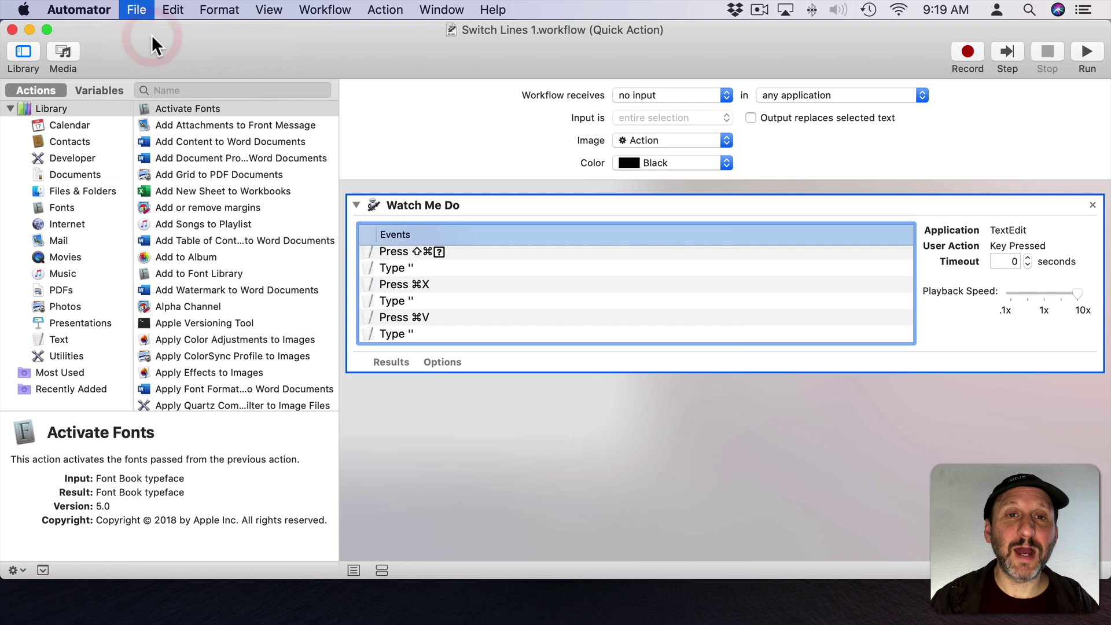
pyautogui.click(601, 170)
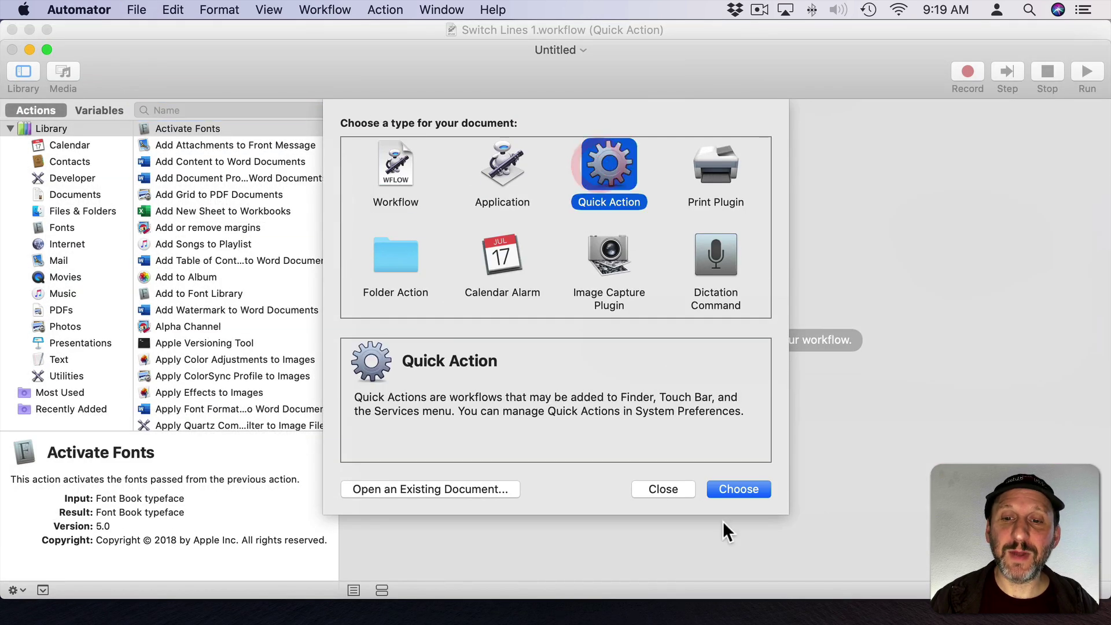
pyautogui.click(738, 494)
pyautogui.click(692, 116)
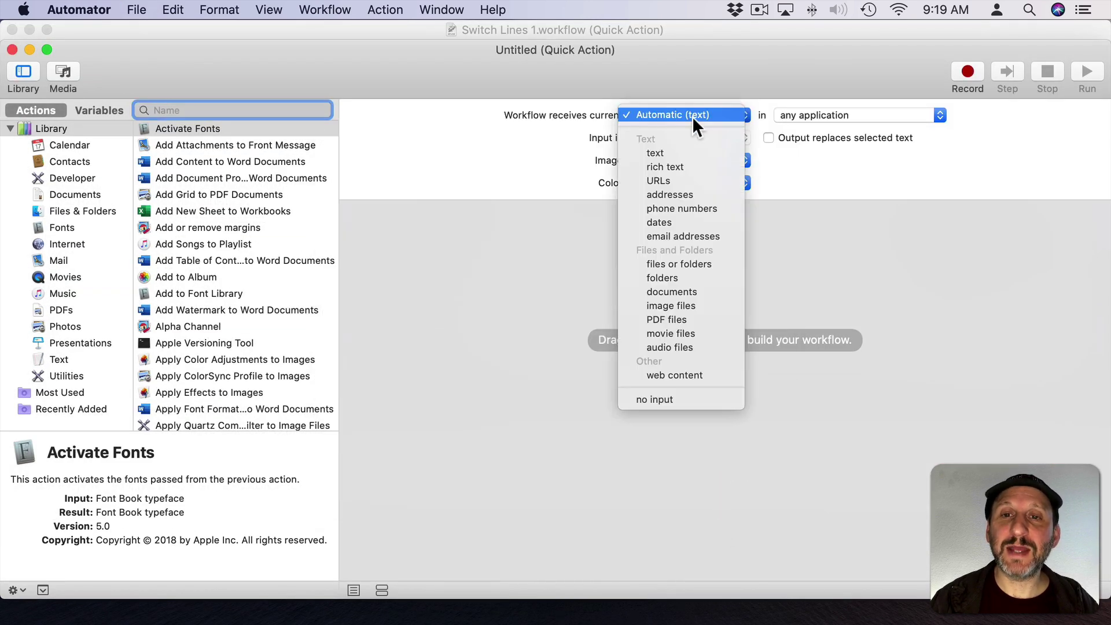
pyautogui.click(671, 401)
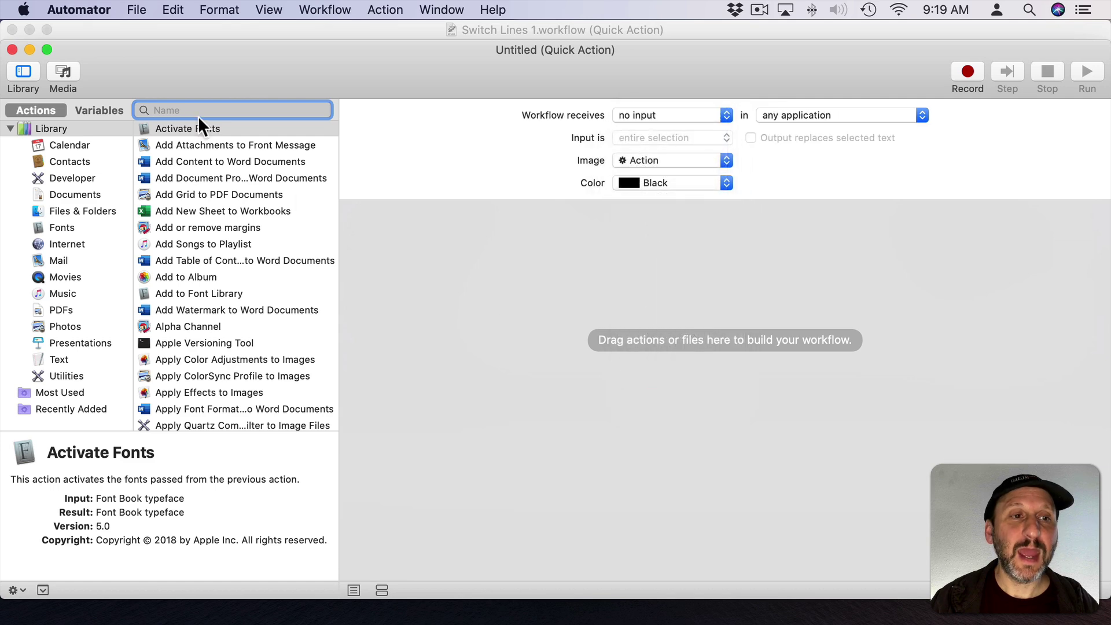
# - Add a Run JavaScript action to the new workflow and enlarge its script area
pyautogui.write('java')
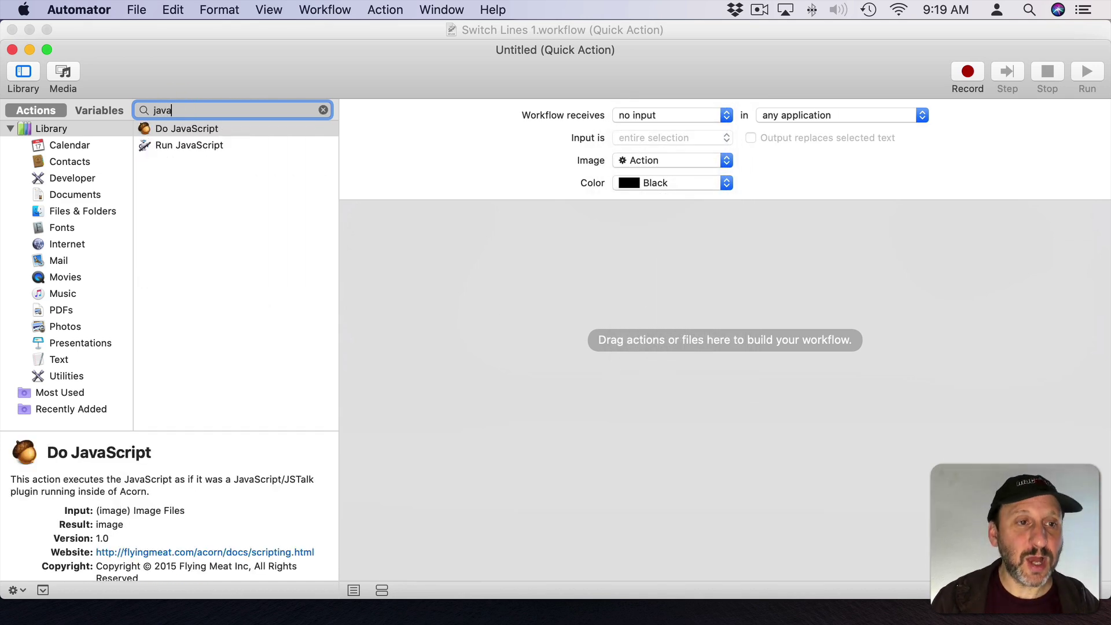
pyautogui.moveTo(155, 145); pyautogui.dragTo(631, 294)
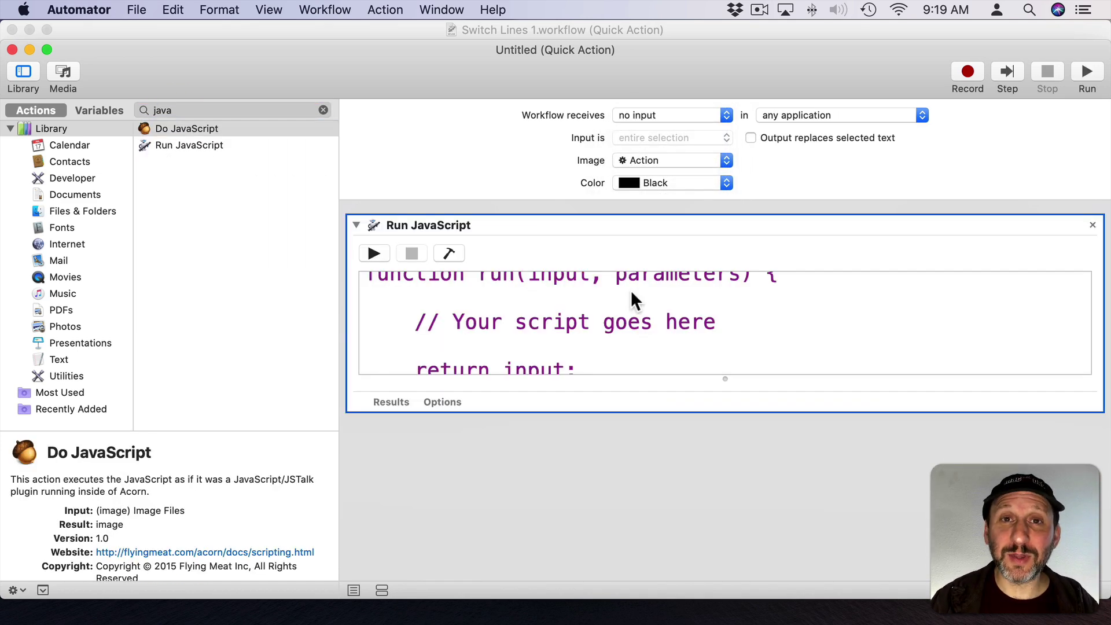
pyautogui.moveTo(498, 412); pyautogui.dragTo(498, 550)
# - Paste the System Events script with the keyCode and keystroke line-swapping commands into the Run JavaScript action and compile it
pyautogui.press('super+v')
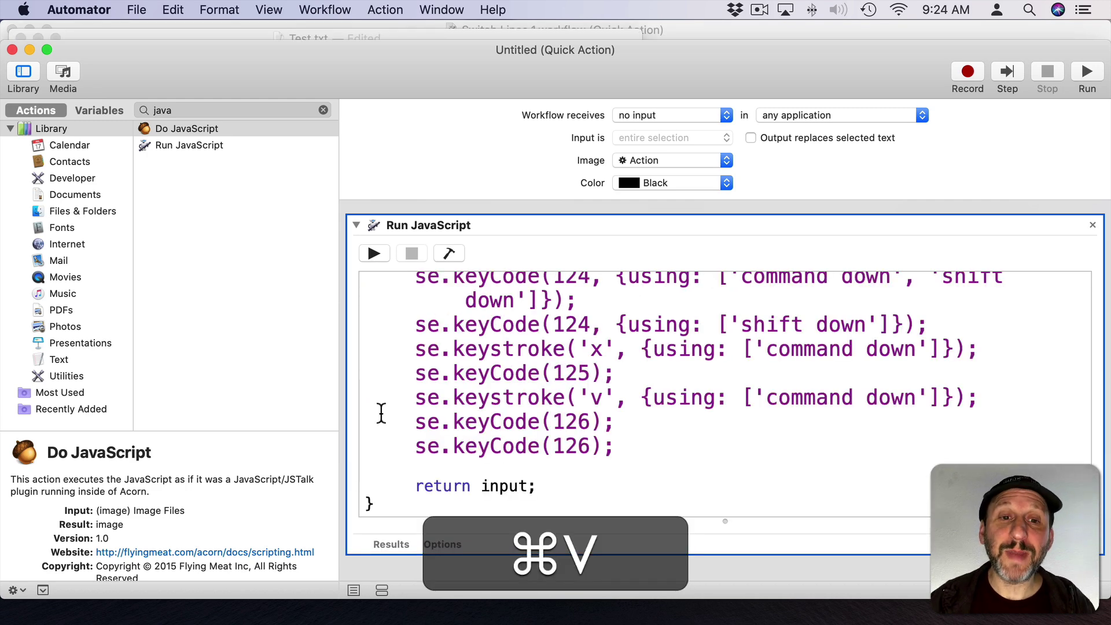
pyautogui.click(449, 253)
pyautogui.scroll(1, 462, 335)
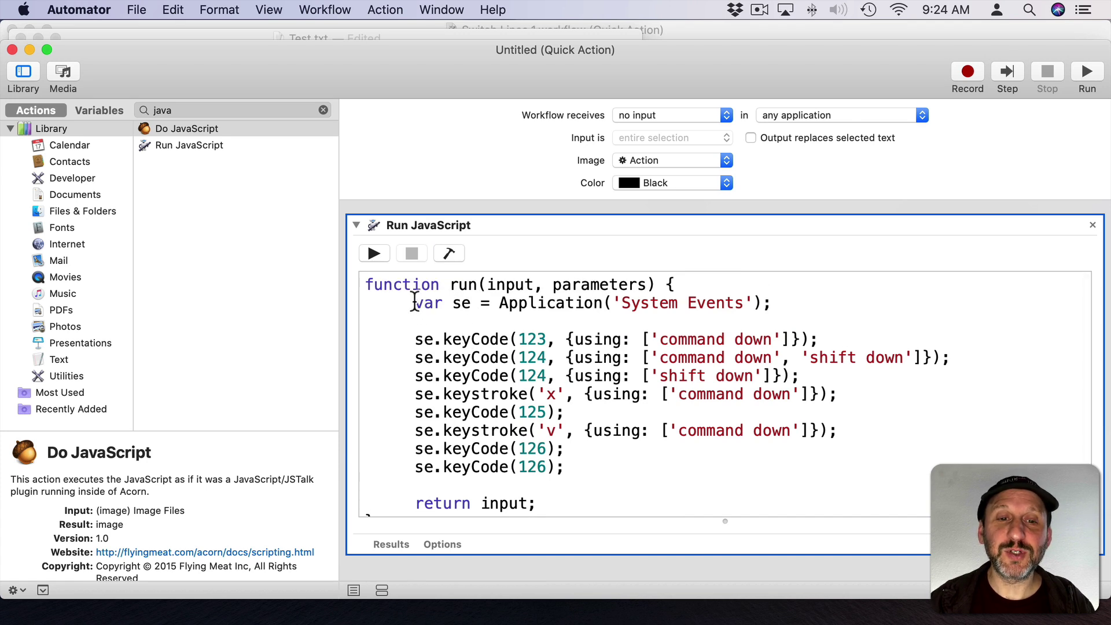
# - Examine the script's System Events variable, its keyCode and keystroke calls, the key numbers and characters, and the modifier-key options
pyautogui.doubleClick(461, 303)
pyautogui.moveTo(501, 303); pyautogui.dragTo(800, 302)
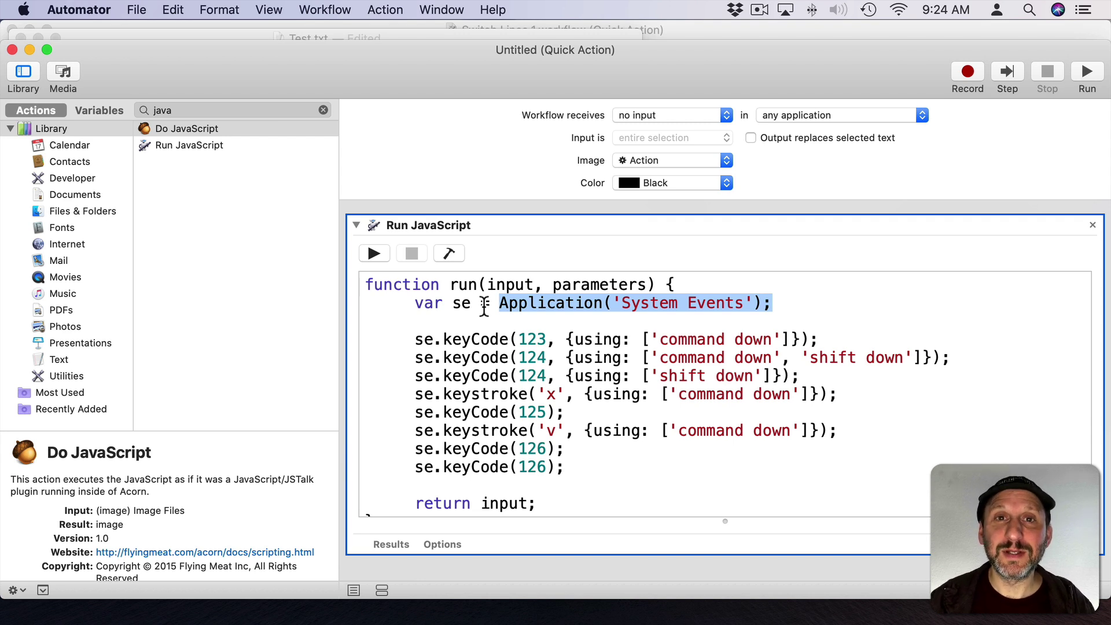
pyautogui.moveTo(414, 339); pyautogui.dragTo(513, 339)
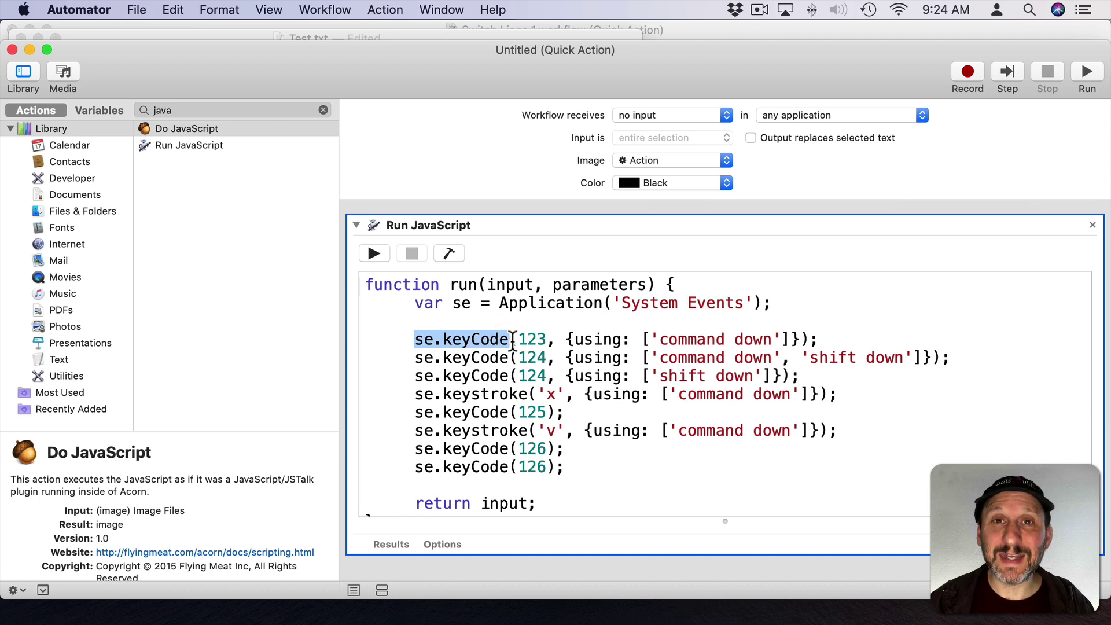
pyautogui.moveTo(415, 402); pyautogui.dragTo(527, 396)
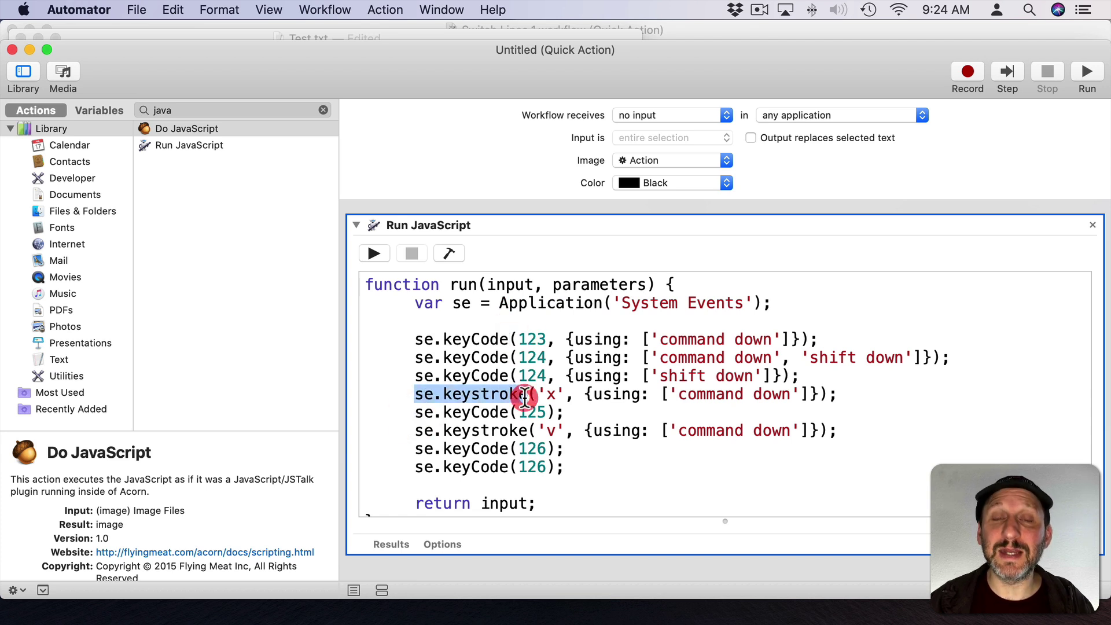
pyautogui.doubleClick(530, 338)
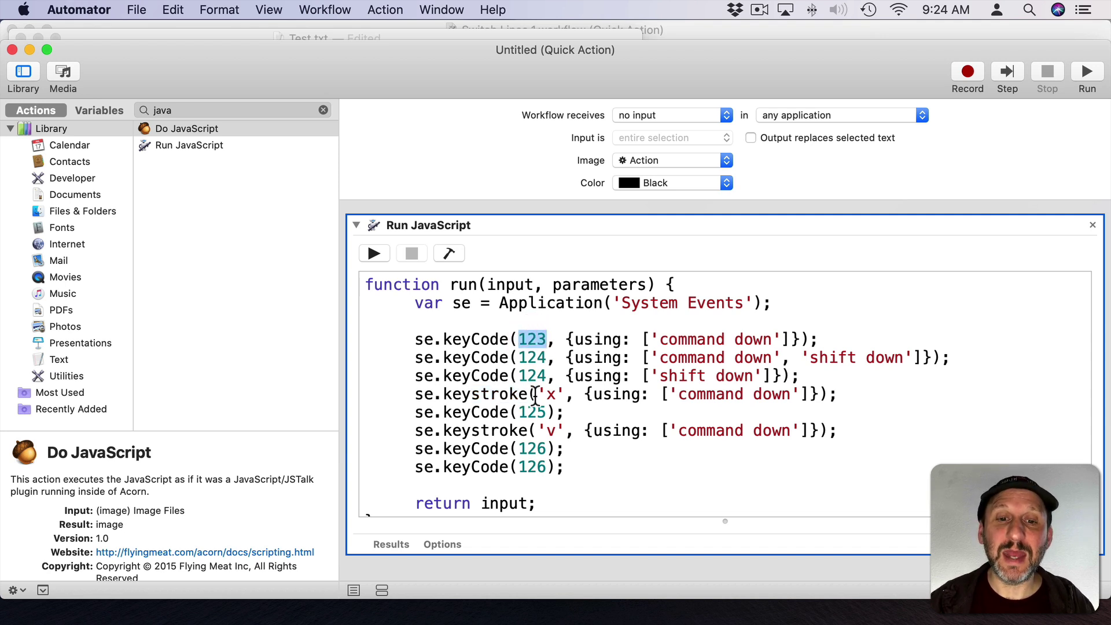
pyautogui.moveTo(537, 394); pyautogui.dragTo(561, 394)
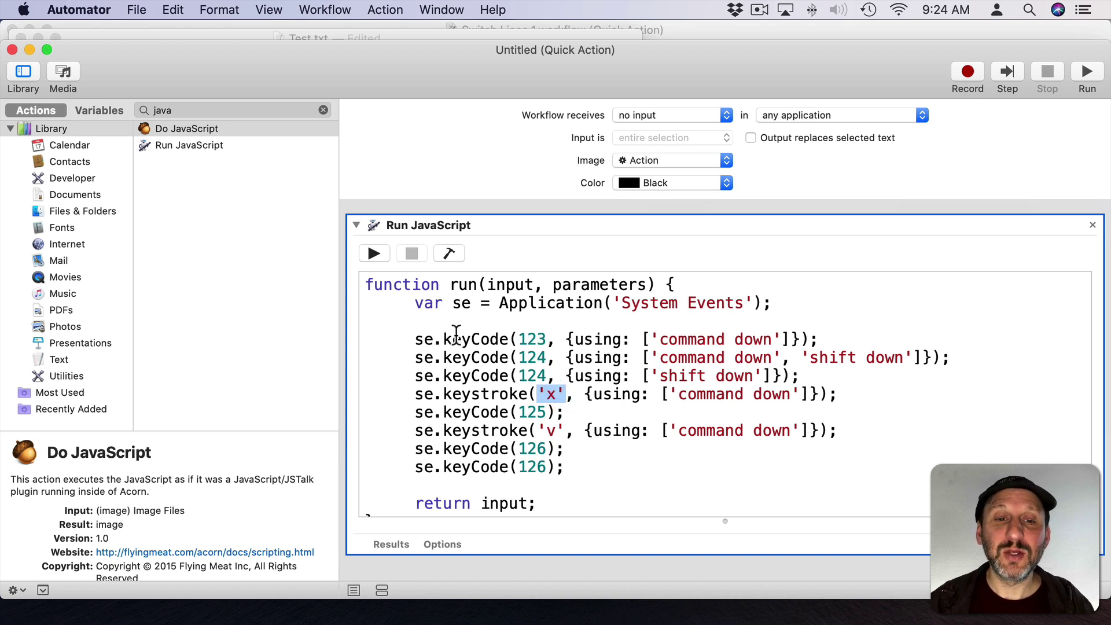
pyautogui.doubleClick(531, 338)
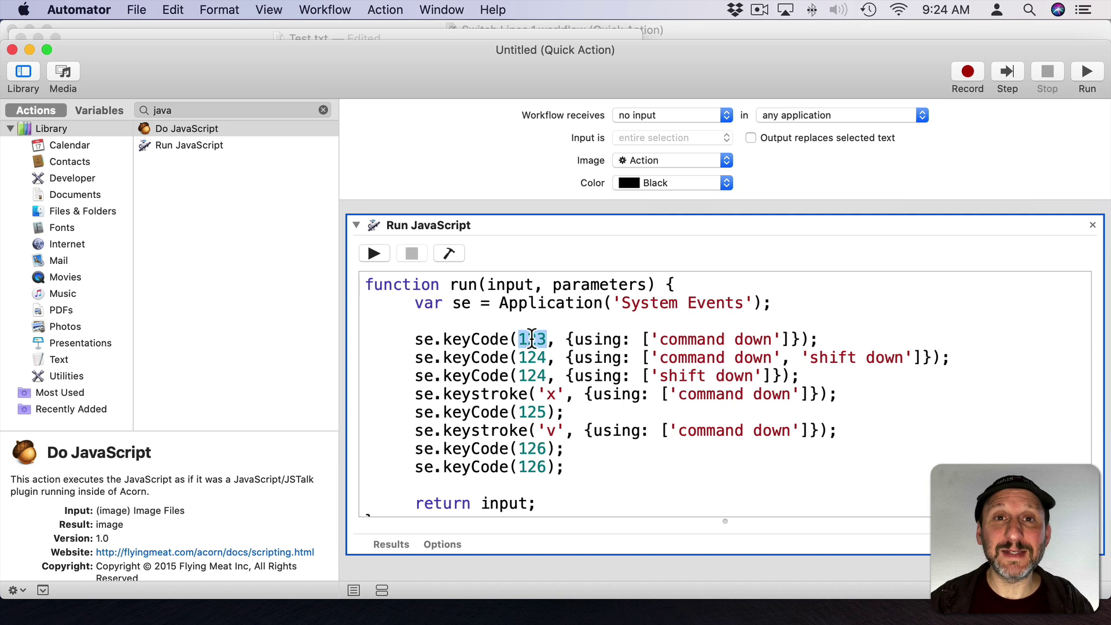
pyautogui.moveTo(566, 339); pyautogui.dragTo(800, 338)
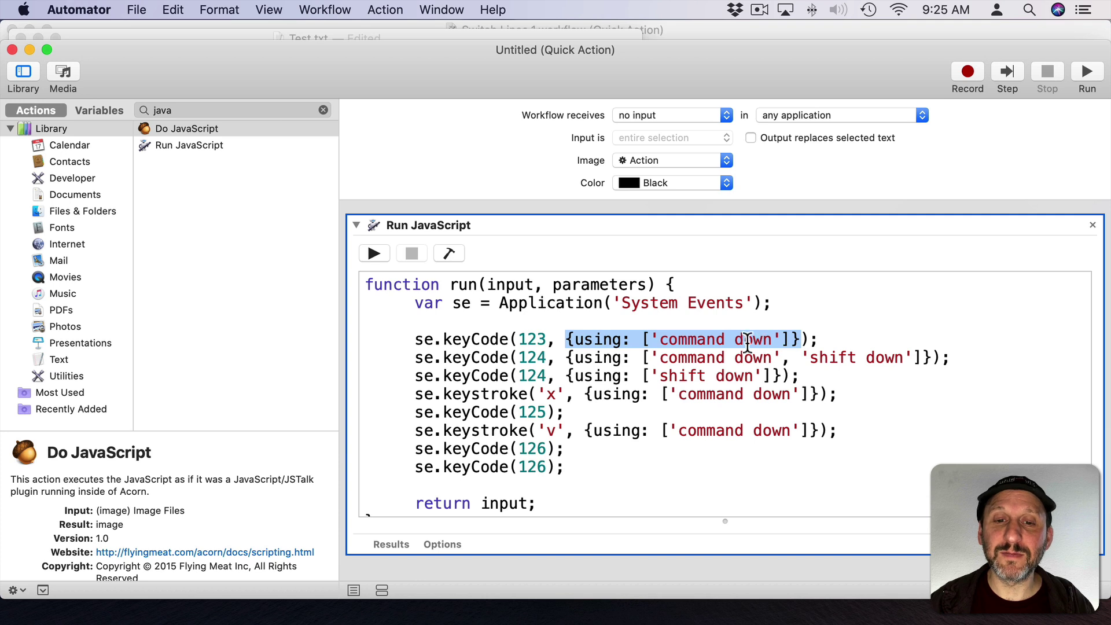
pyautogui.doubleClick(529, 358)
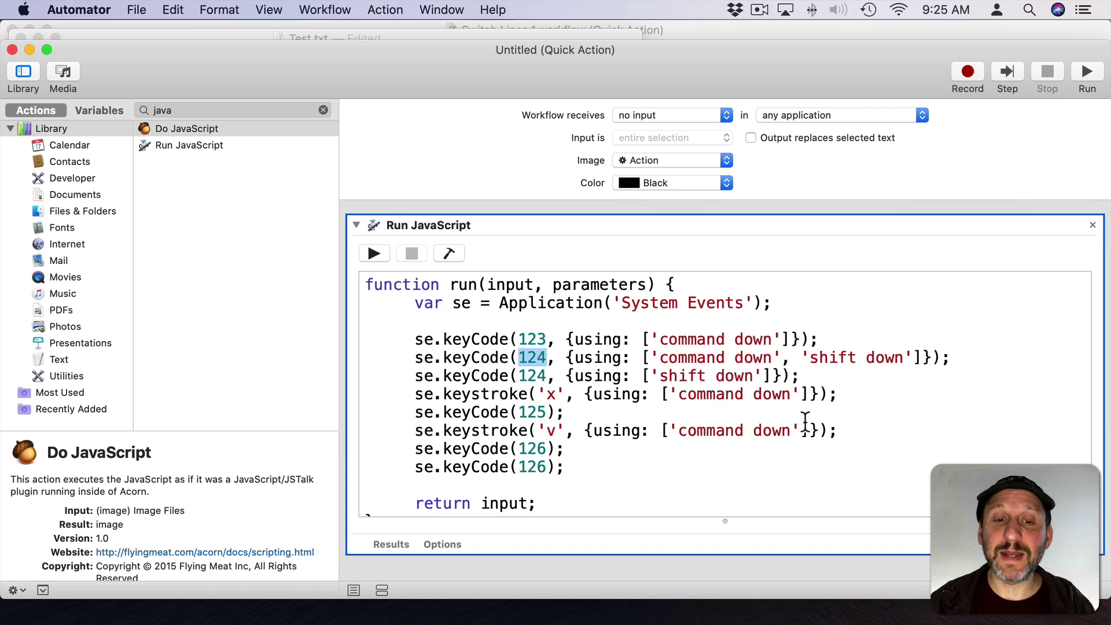
# - Delete the second se.keyCode(126) line from the end of the script
pyautogui.click(367, 467)
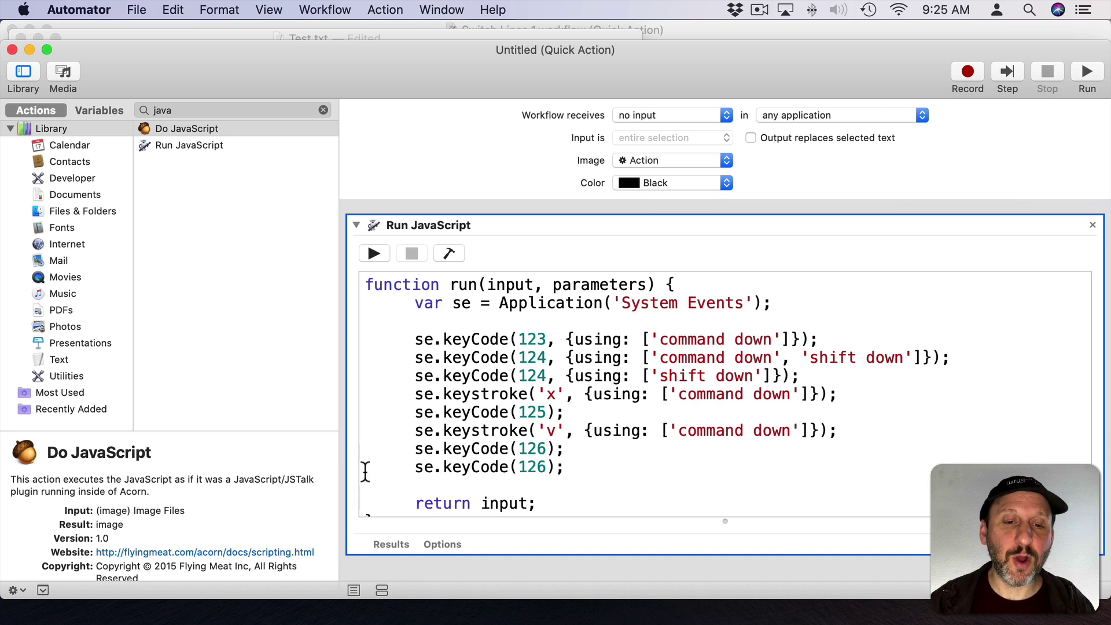
pyautogui.moveTo(366, 467); pyautogui.dragTo(363, 480)
pyautogui.press('BackSpace')
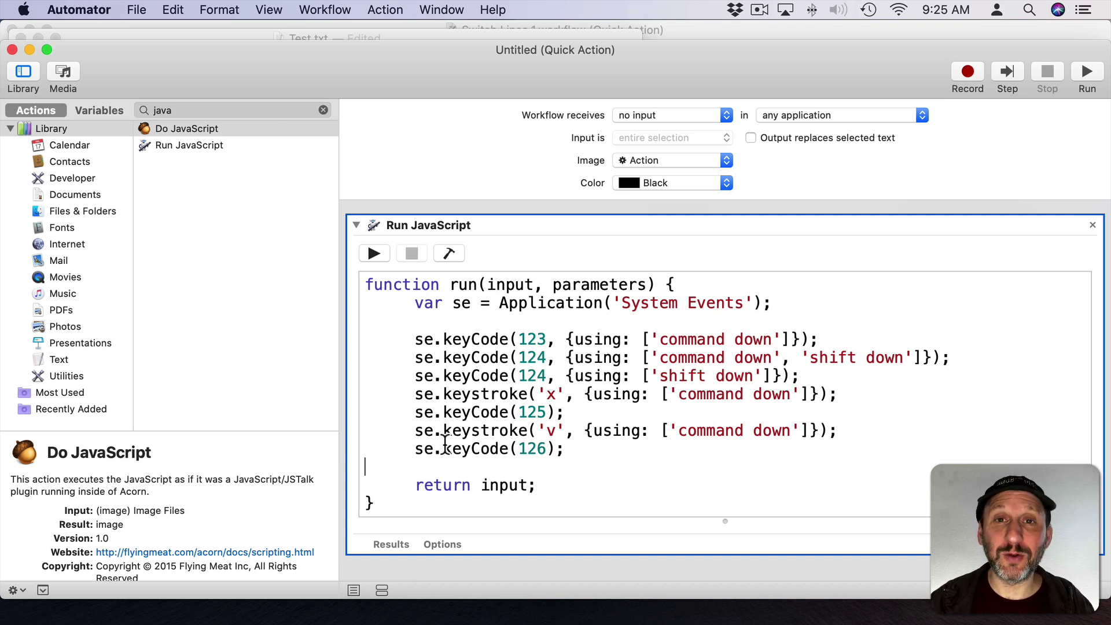
# - Save the Quick Action as "Switch Lines 2"
pyautogui.press('super+s')
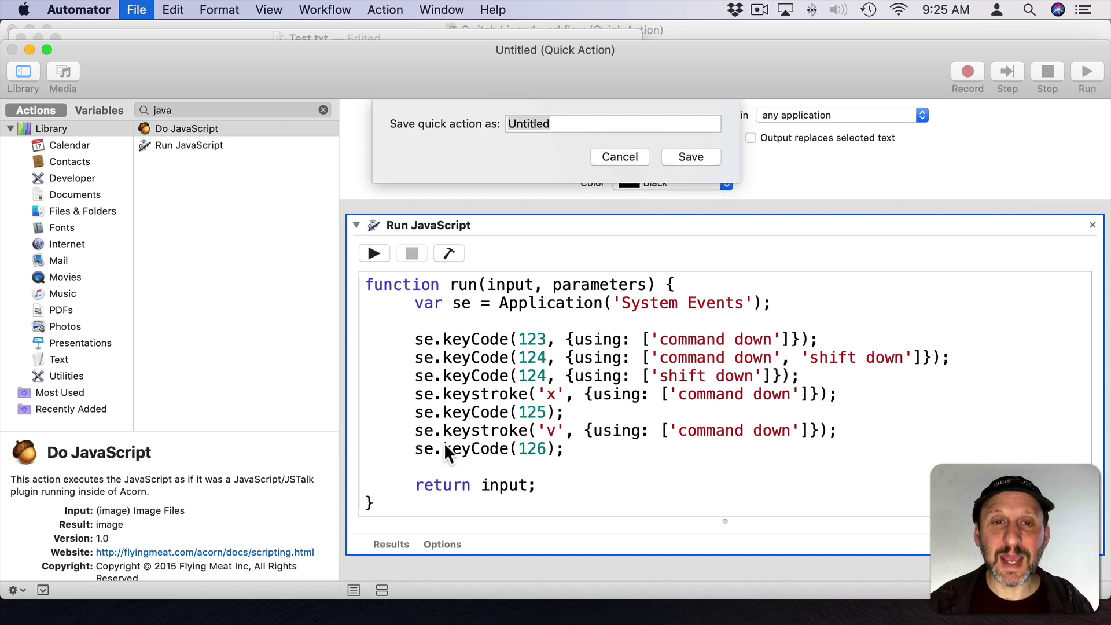
pyautogui.write('Switch Lines 2')
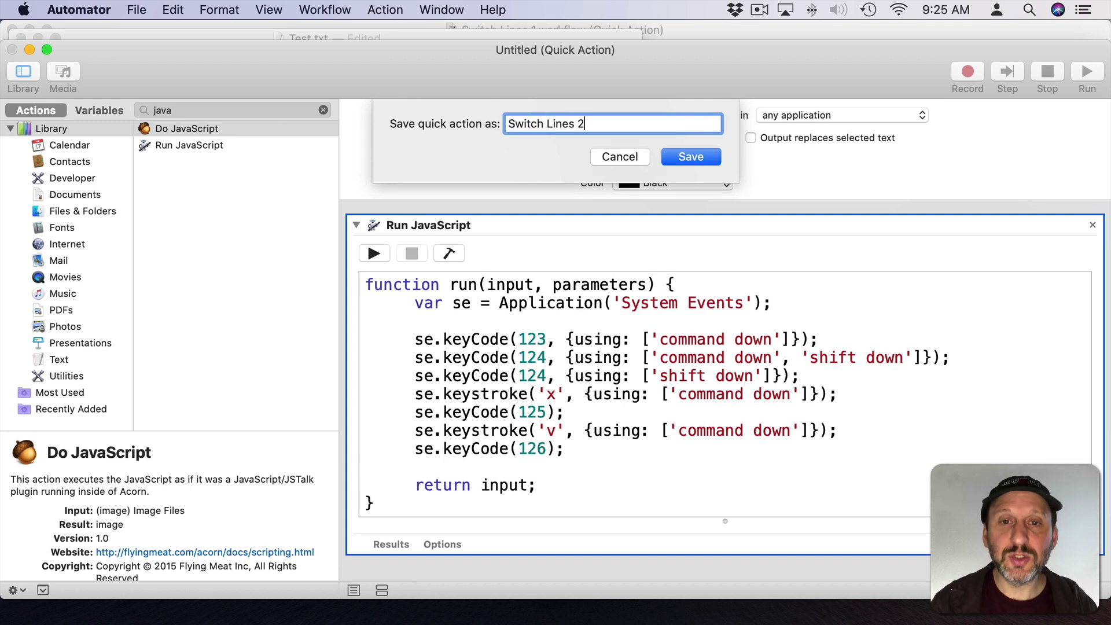
pyautogui.press('Return')
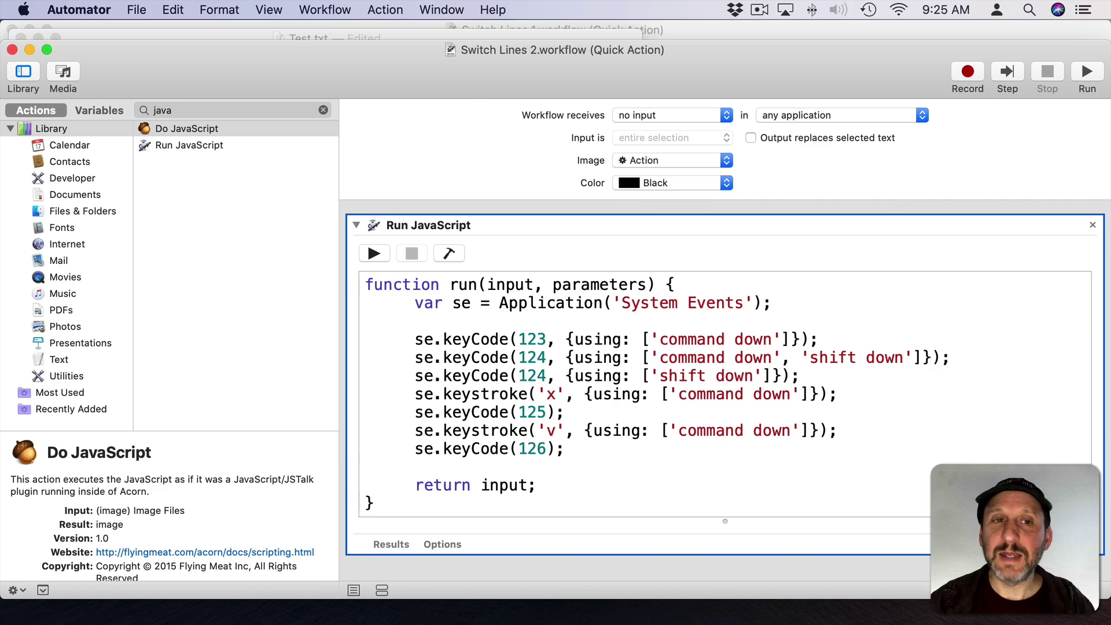
# - Hide Automator and run the Switch Lines 2 service on line B of Test.txt in TextEdit
pyautogui.press('super+h')
pyautogui.click(102, 88)
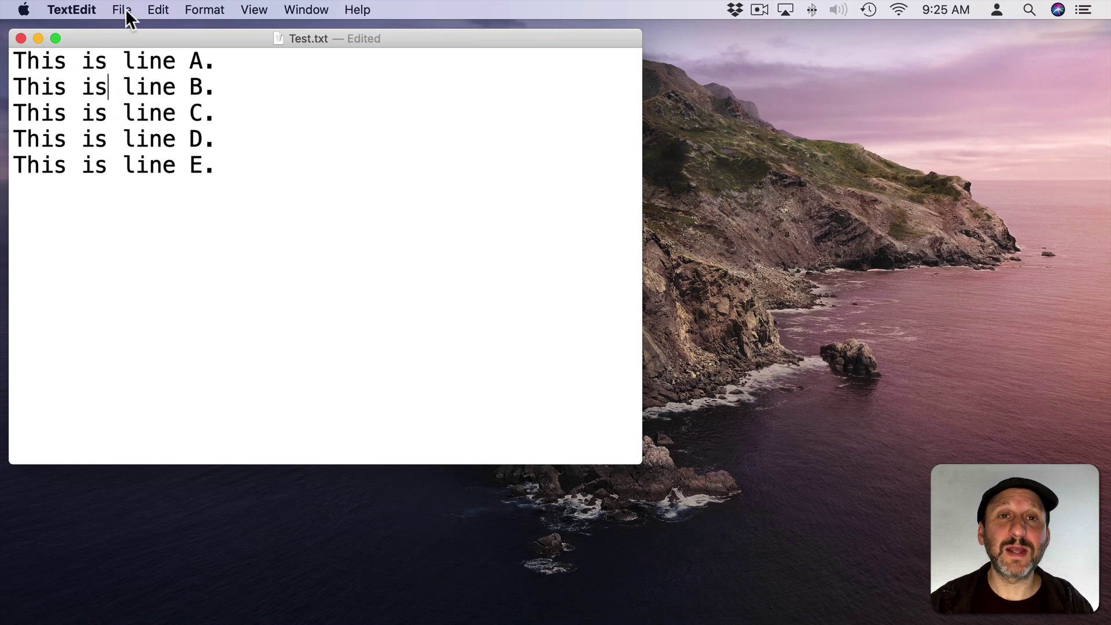
pyautogui.click(80, 10)
pyautogui.moveTo(91, 85)
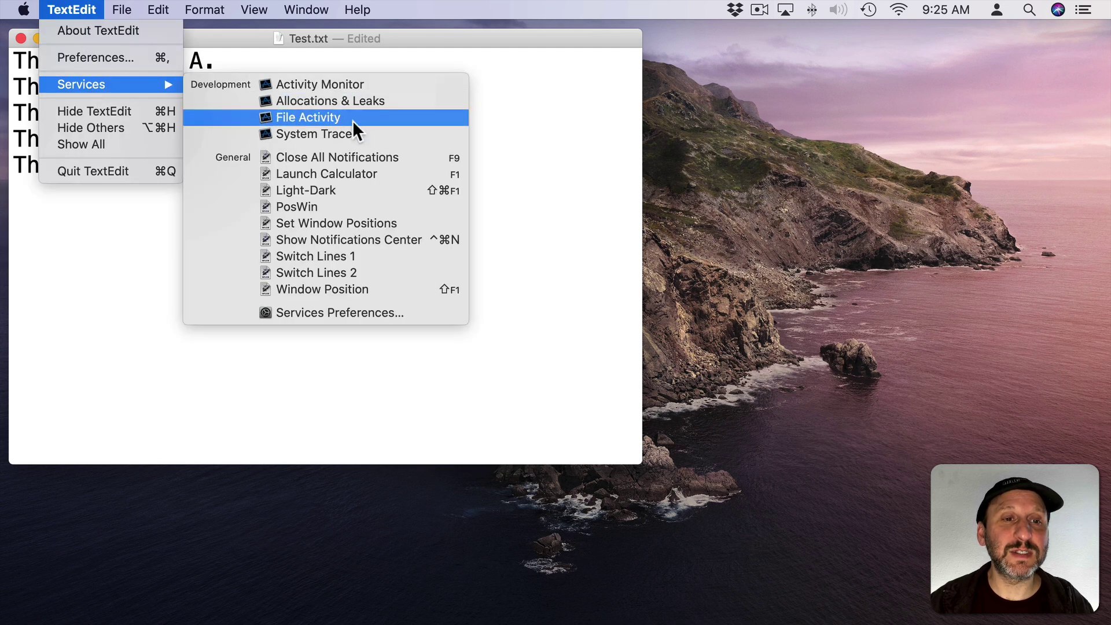
pyautogui.click(346, 273)
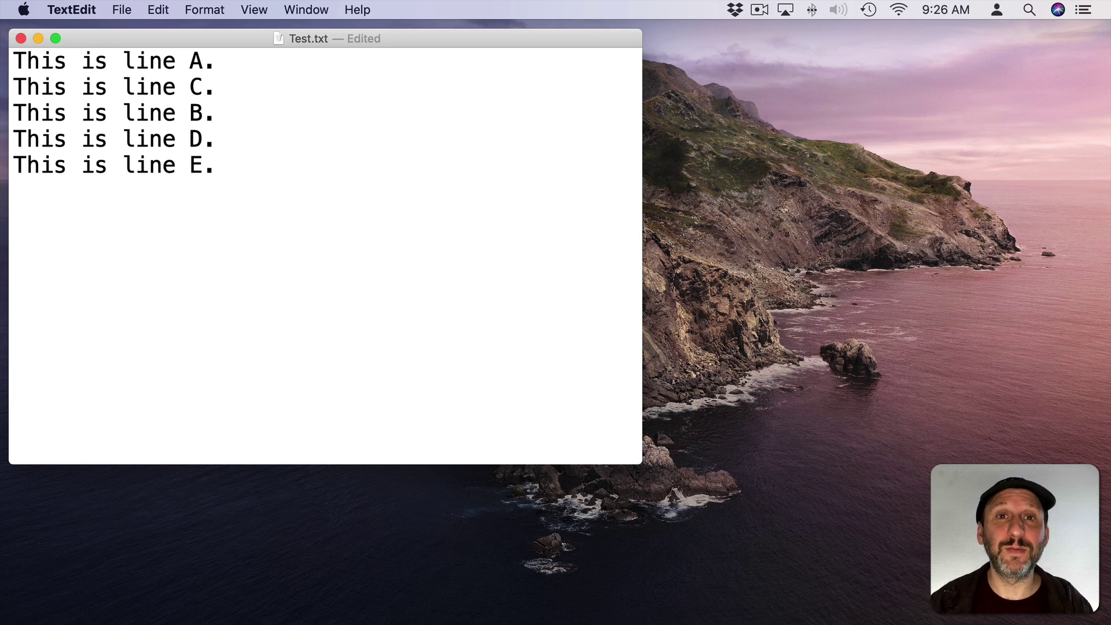
pyautogui.press('super+shift+l')
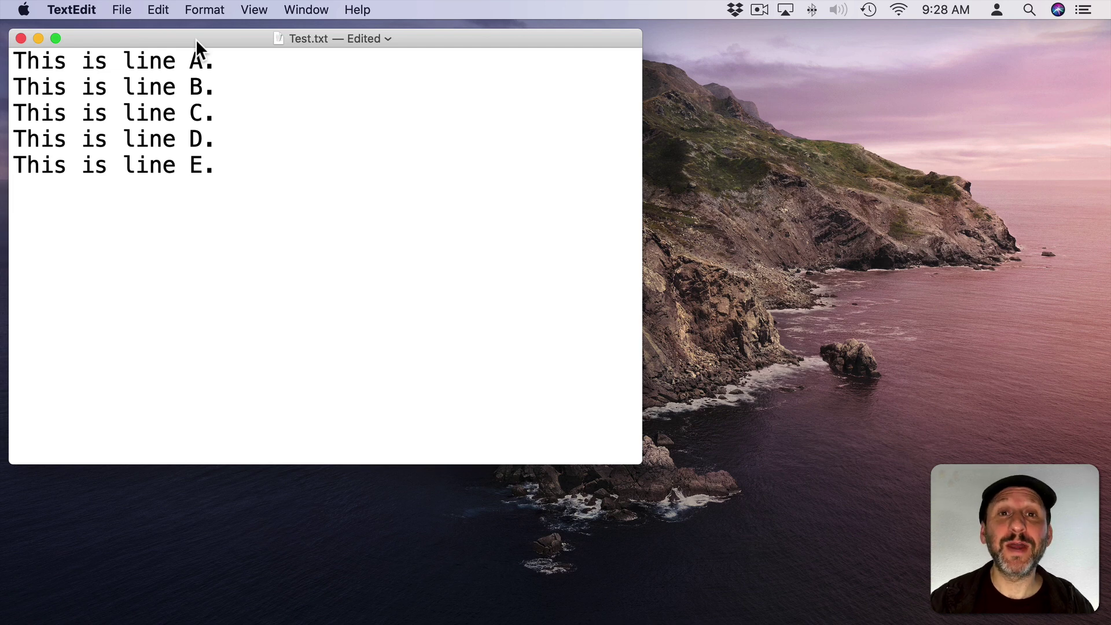
# - Enable the Accessibility Keyboard in the System Preferences accessibility settings and move the on-screen keyboard clear of its settings
pyautogui.click(20, 9)
pyautogui.click(37, 53)
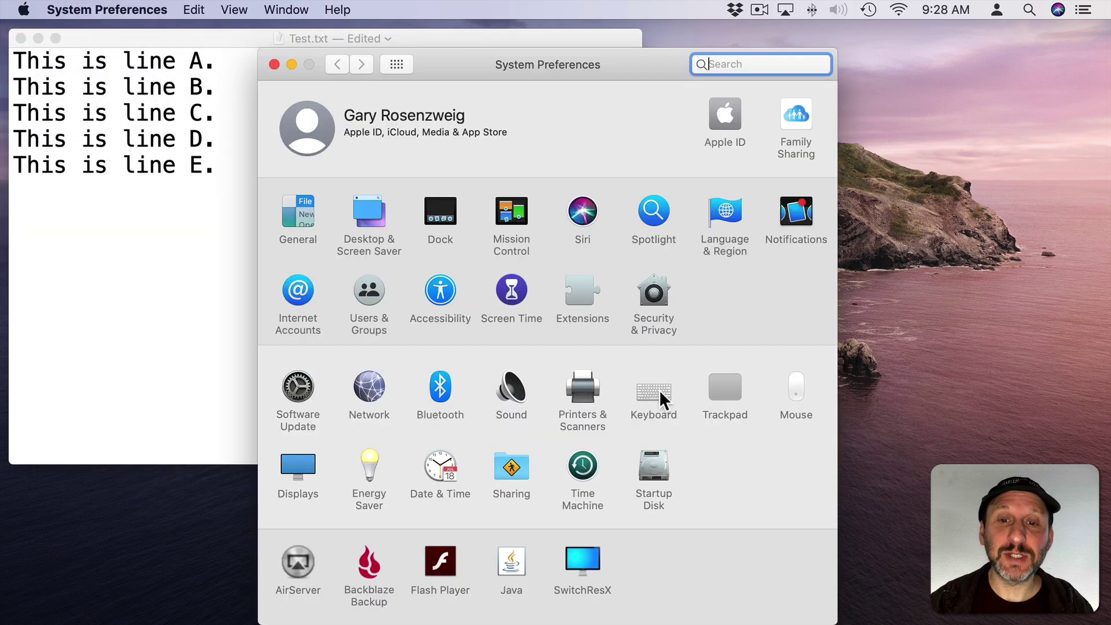
pyautogui.click(436, 290)
pyautogui.scroll(-4, 398, 328)
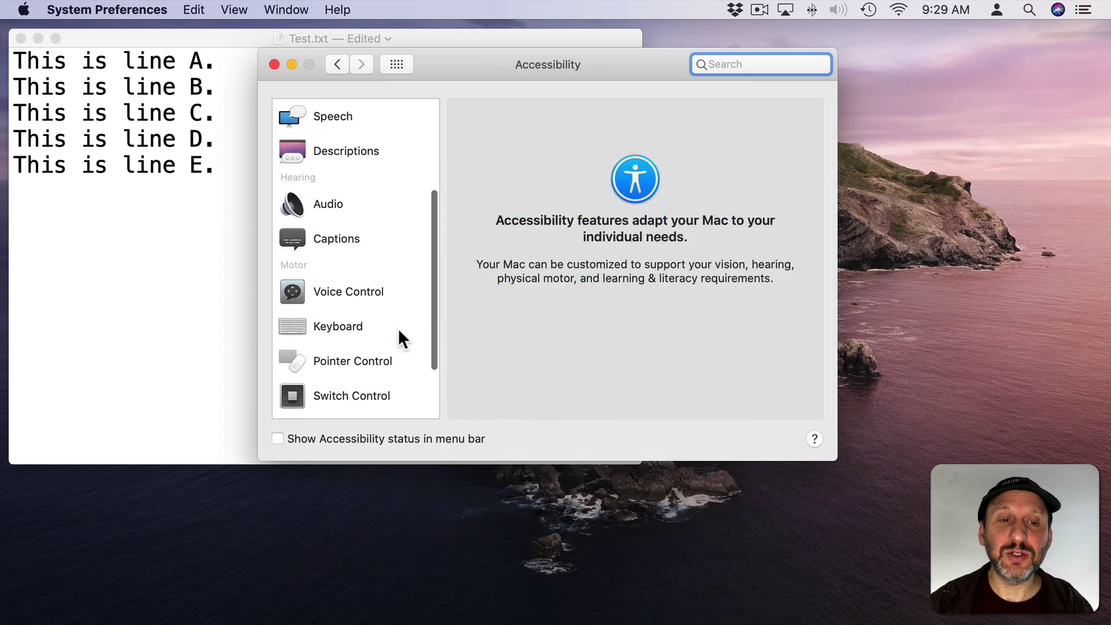
pyautogui.click(329, 328)
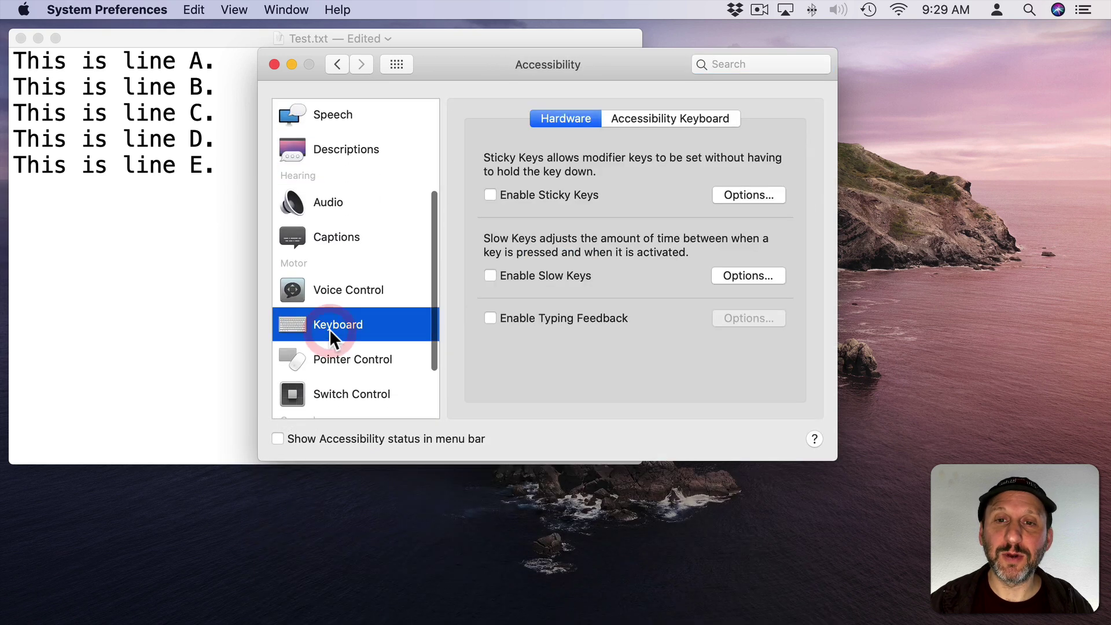
pyautogui.click(647, 123)
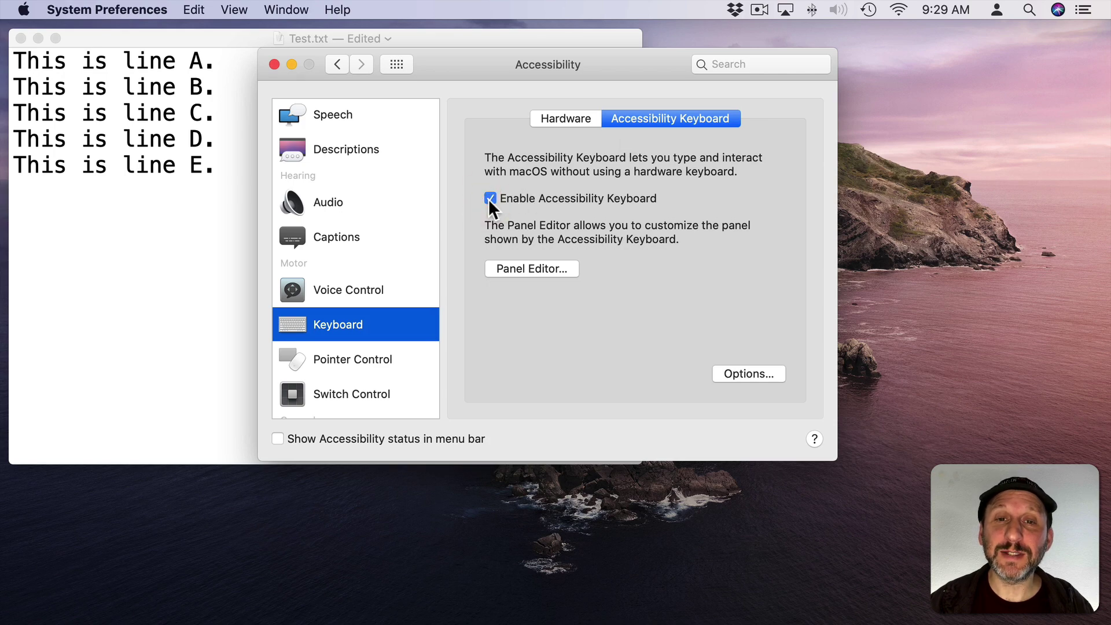
pyautogui.moveTo(397, 46); pyautogui.dragTo(389, 322)
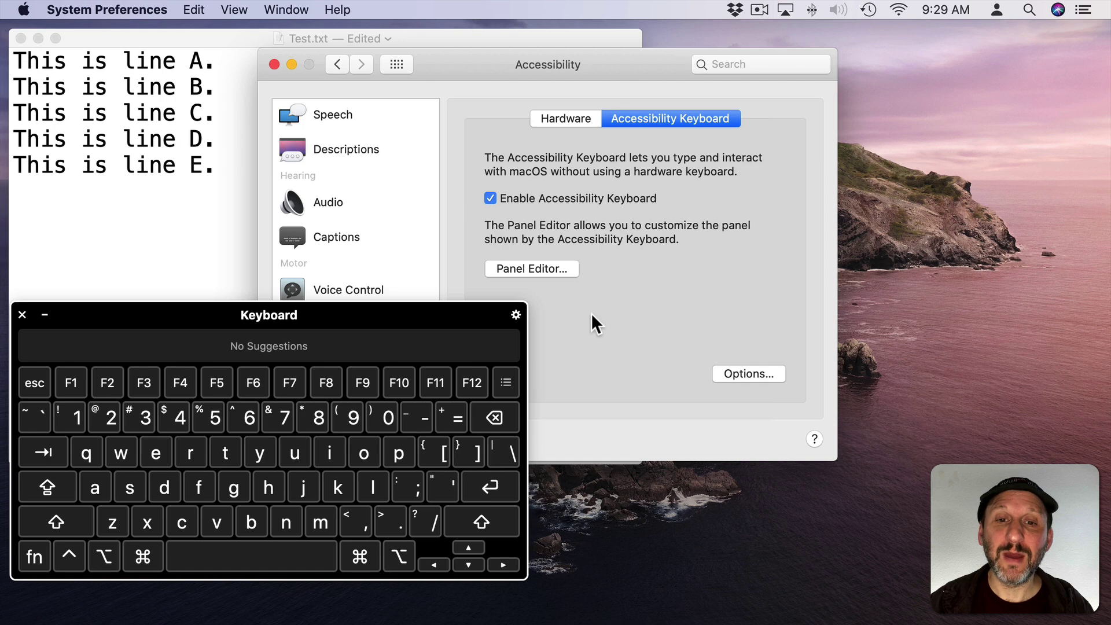
# - Open the Panel Editor for the Accessibility Keyboard and add a new panel to the collection
pyautogui.click(547, 268)
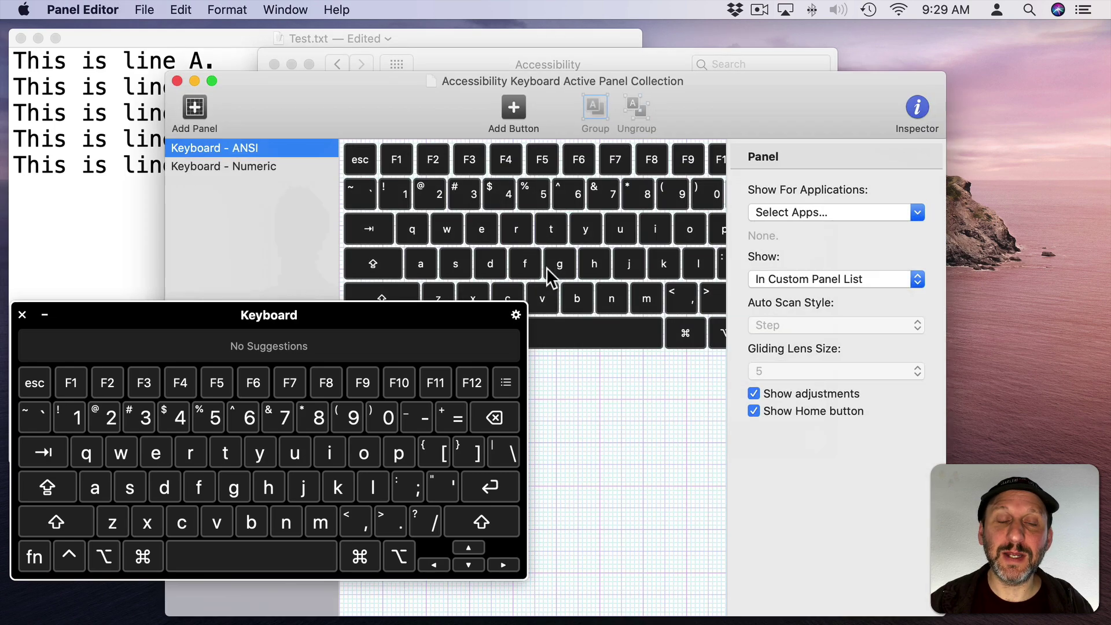
pyautogui.moveTo(373, 111); pyautogui.dragTo(446, 63)
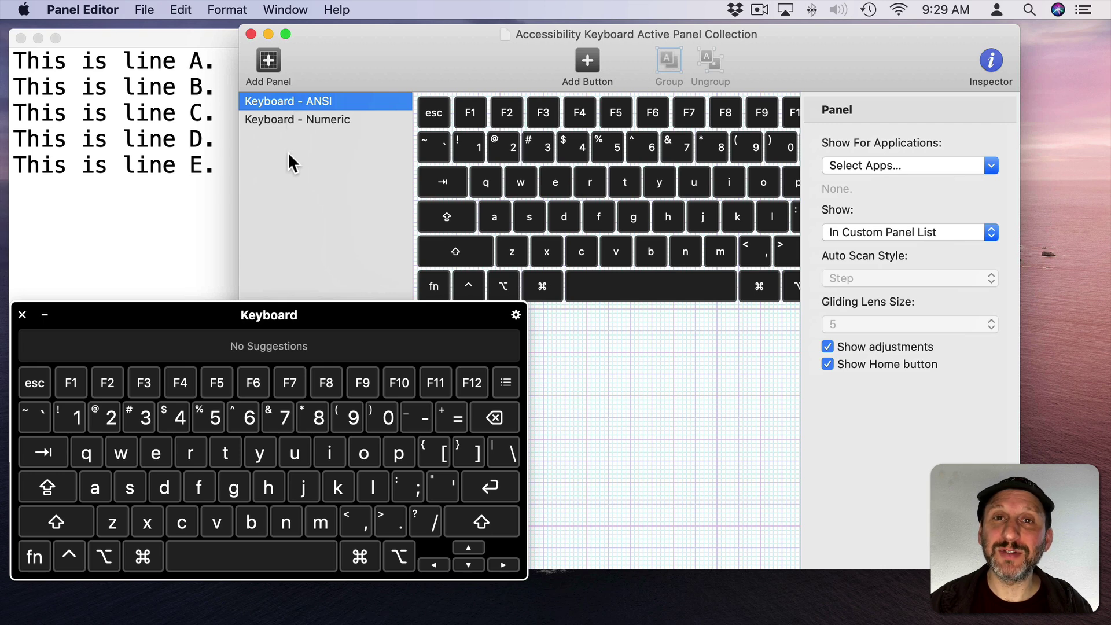
pyautogui.click(277, 114)
pyautogui.click(268, 59)
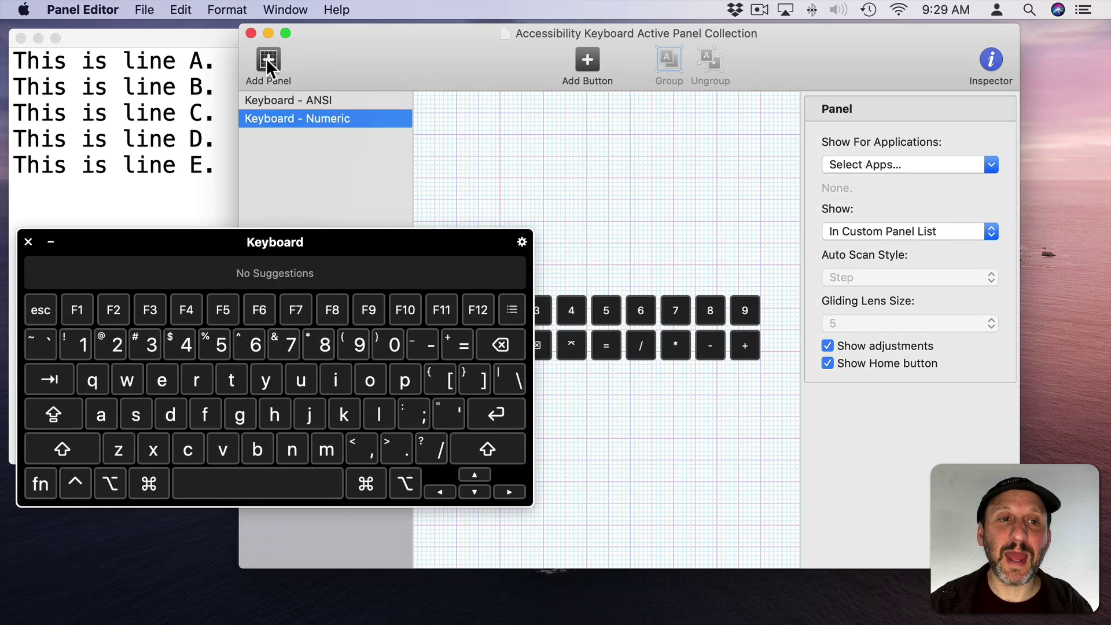
# - Add the empty panel to the collection and clear the on-screen keyboard away from the Panel Editor window
pyautogui.click(280, 78)
pyautogui.moveTo(377, 241); pyautogui.dragTo(329, 396)
pyautogui.moveTo(397, 405); pyautogui.dragTo(578, 377)
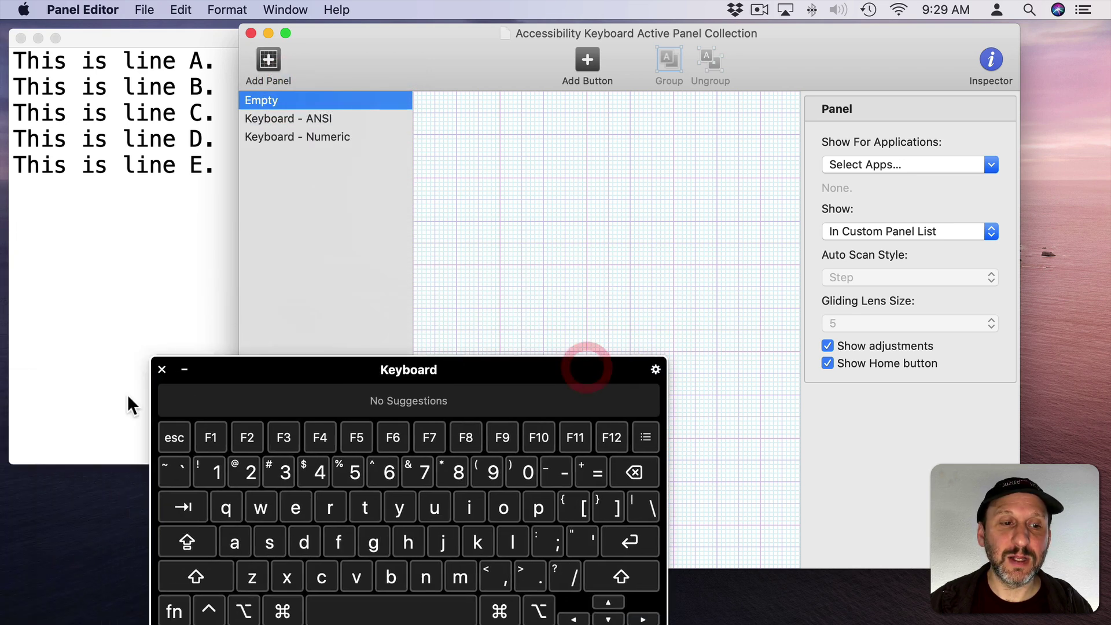
pyautogui.click(160, 370)
pyautogui.moveTo(412, 54); pyautogui.dragTo(196, 59)
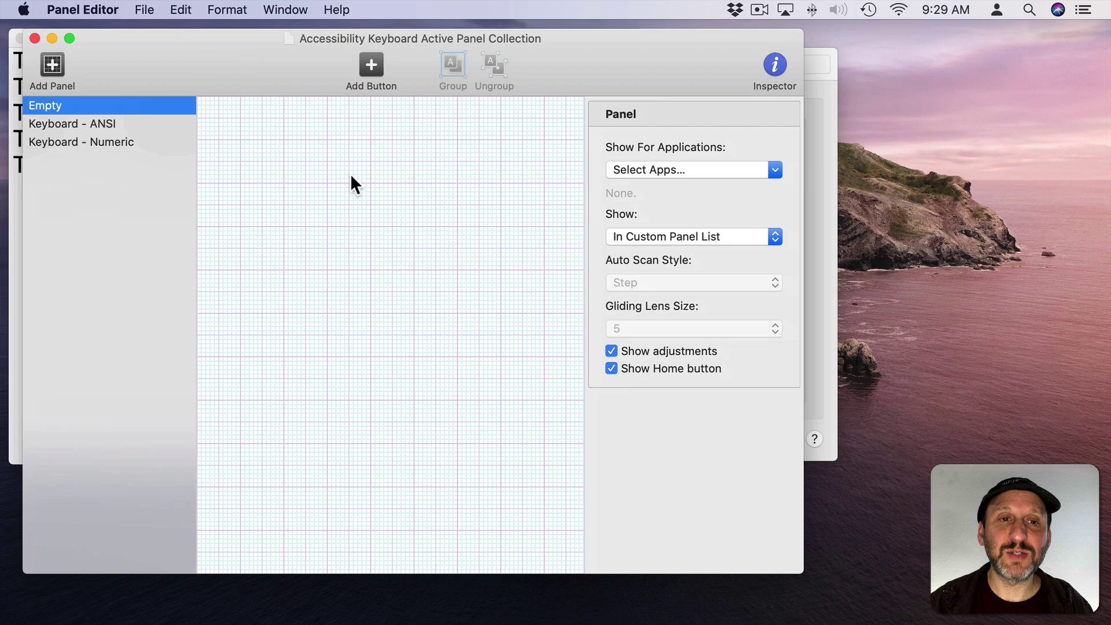
# - Add a button named "Switch Lines" to the Empty panel and set its action to Press Keys
pyautogui.click(369, 67)
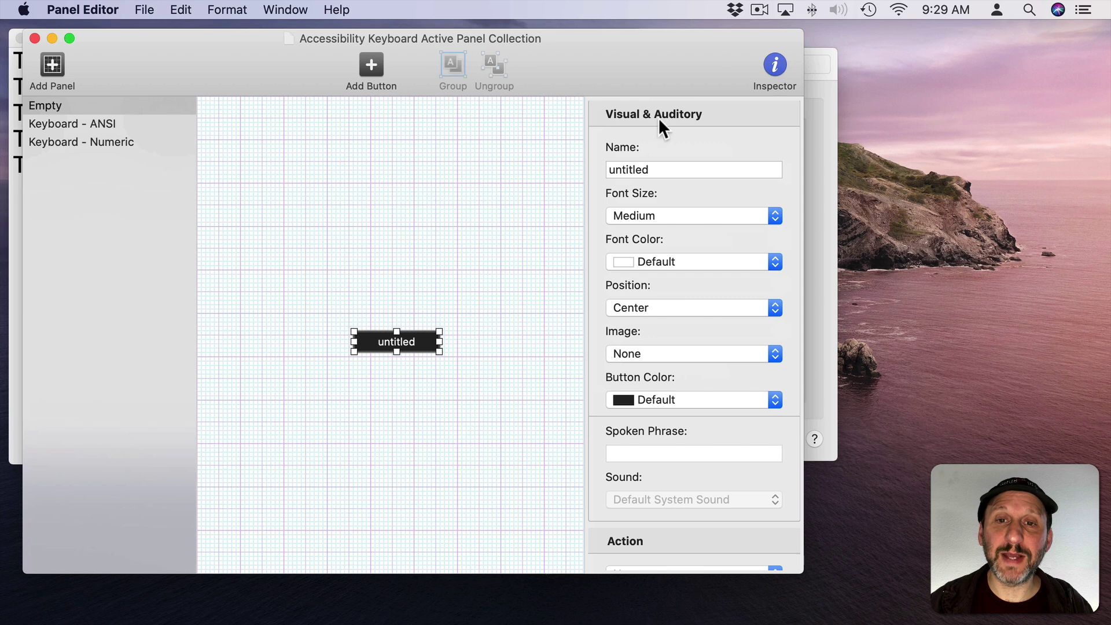
pyautogui.doubleClick(672, 170)
pyautogui.write('Switch Lines')
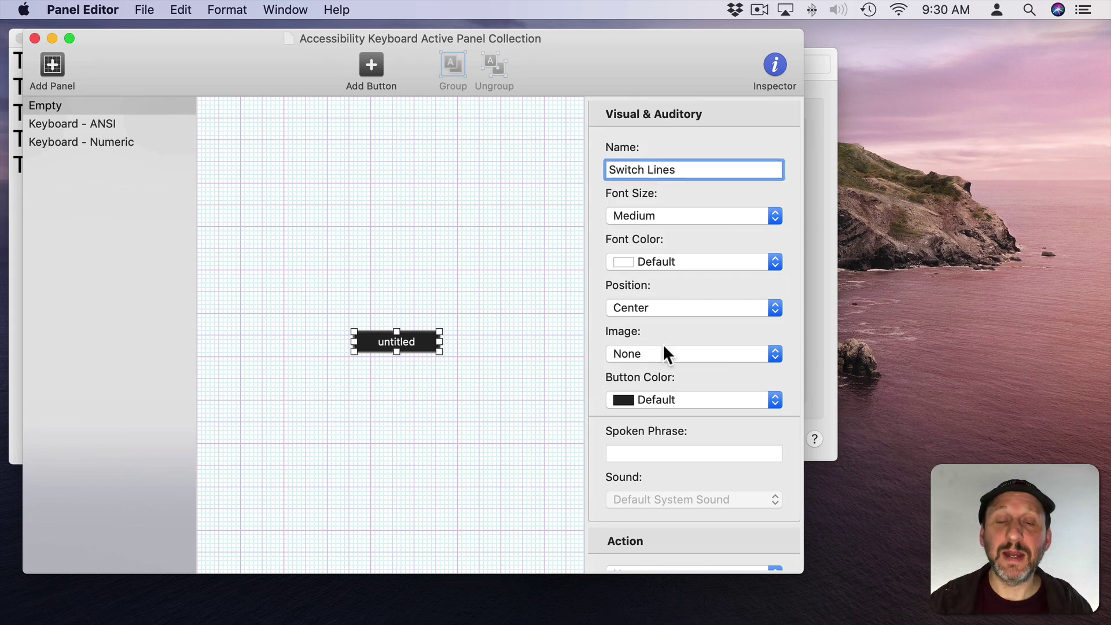
pyautogui.scroll(-3, 673, 415)
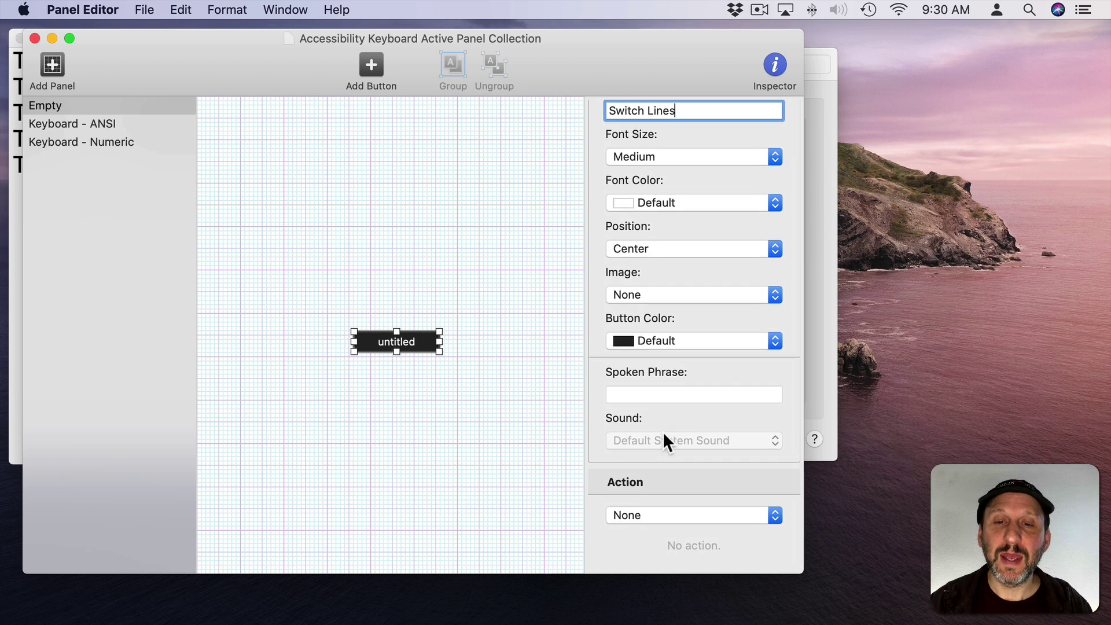
pyautogui.click(634, 513)
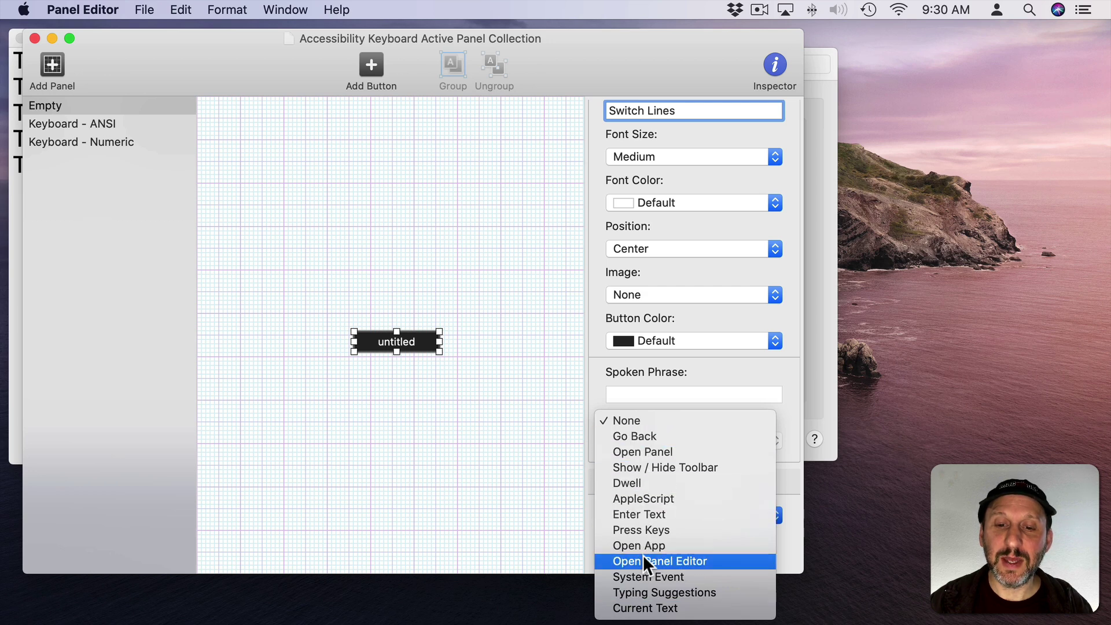
pyautogui.click(642, 524)
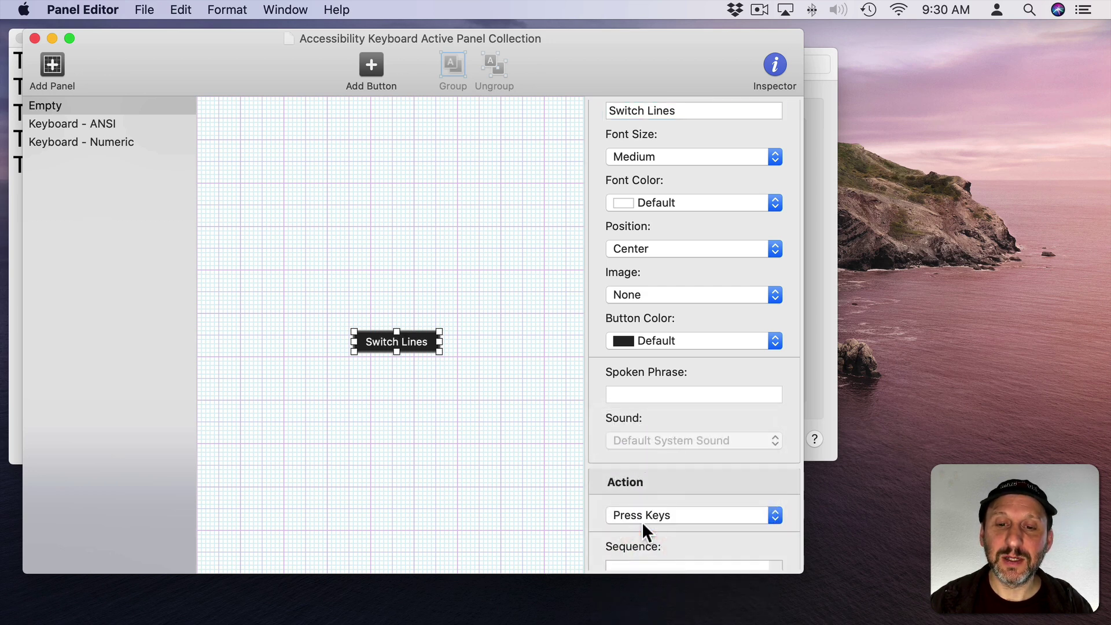
pyautogui.scroll(-5, 647, 314)
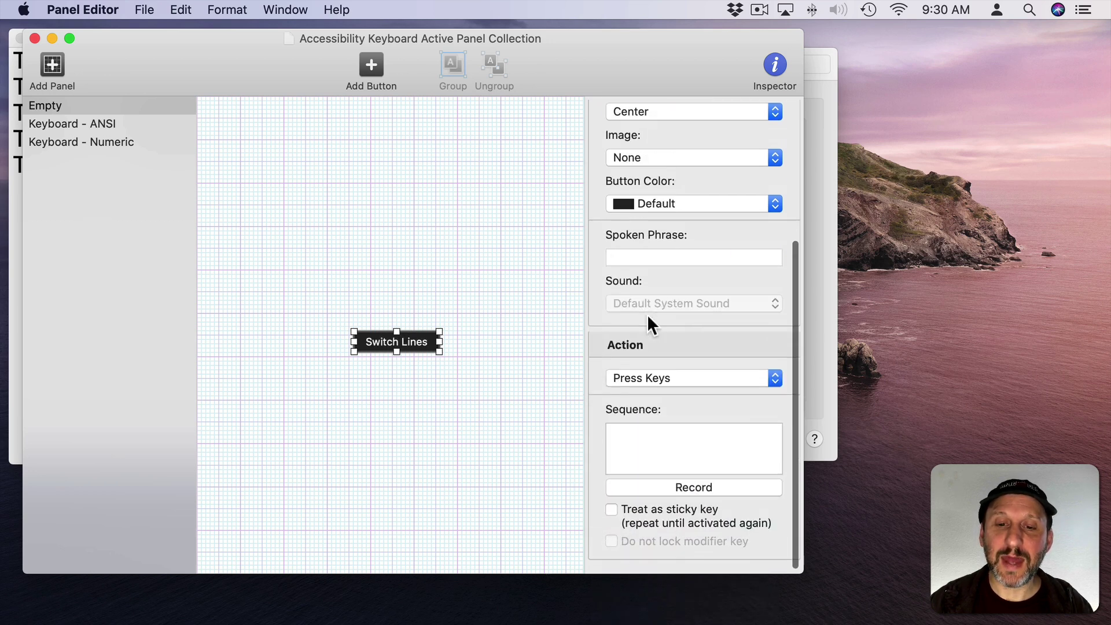
# - Record the Switch Lines button's key sequence: Command+Left, Shift+Command+Right, Shift+Right, Command+X, Down, Command+V, Up
pyautogui.click(668, 491)
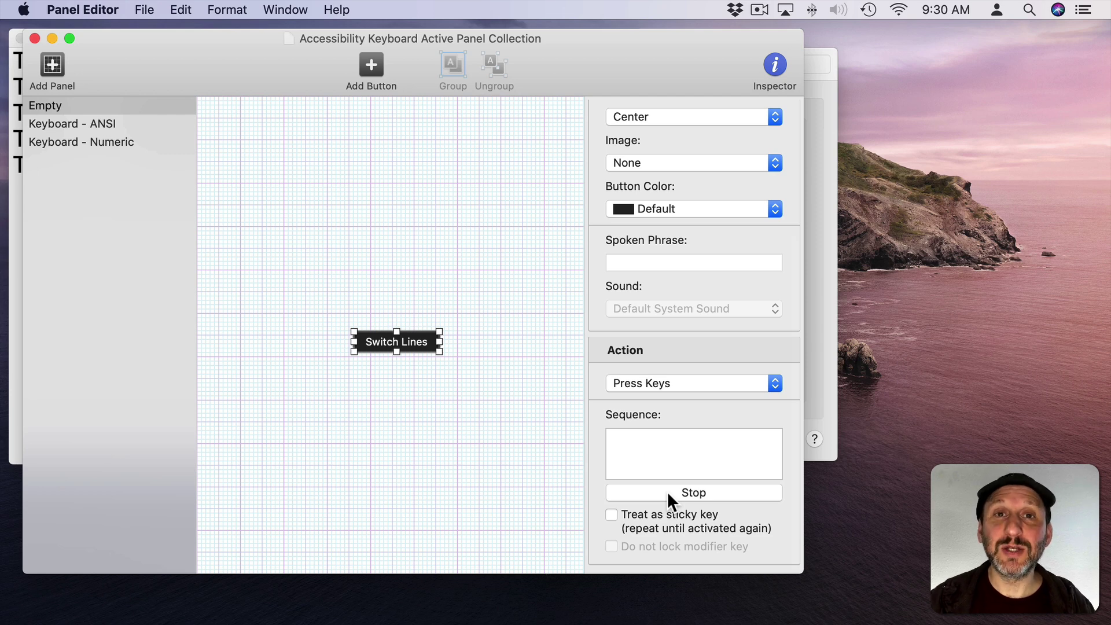
pyautogui.press('super+Left')
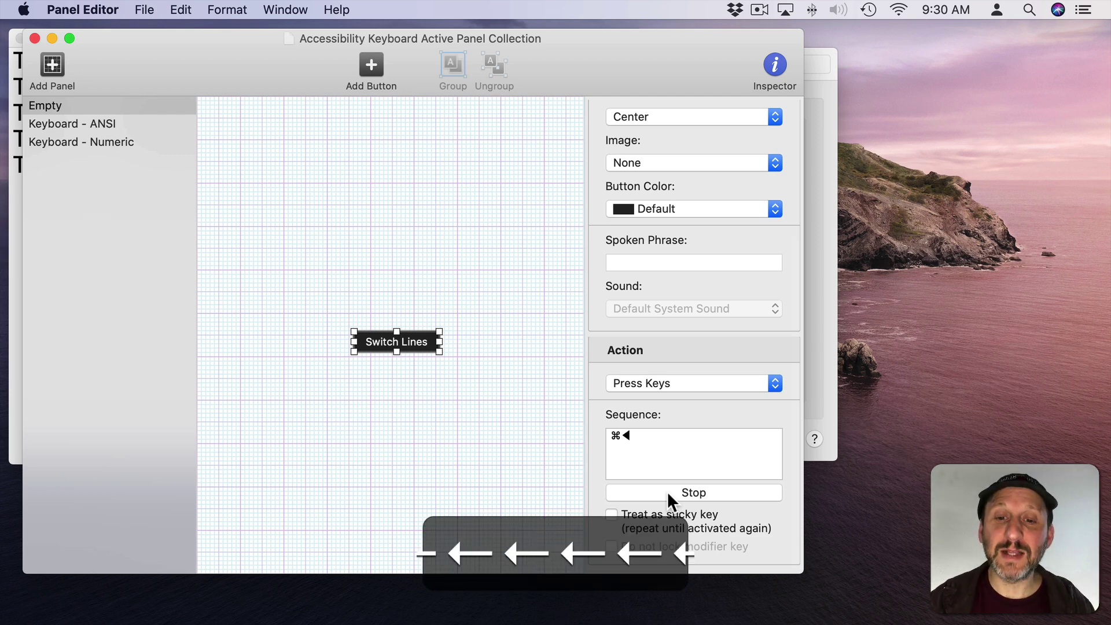
pyautogui.press('shift+super+Right')
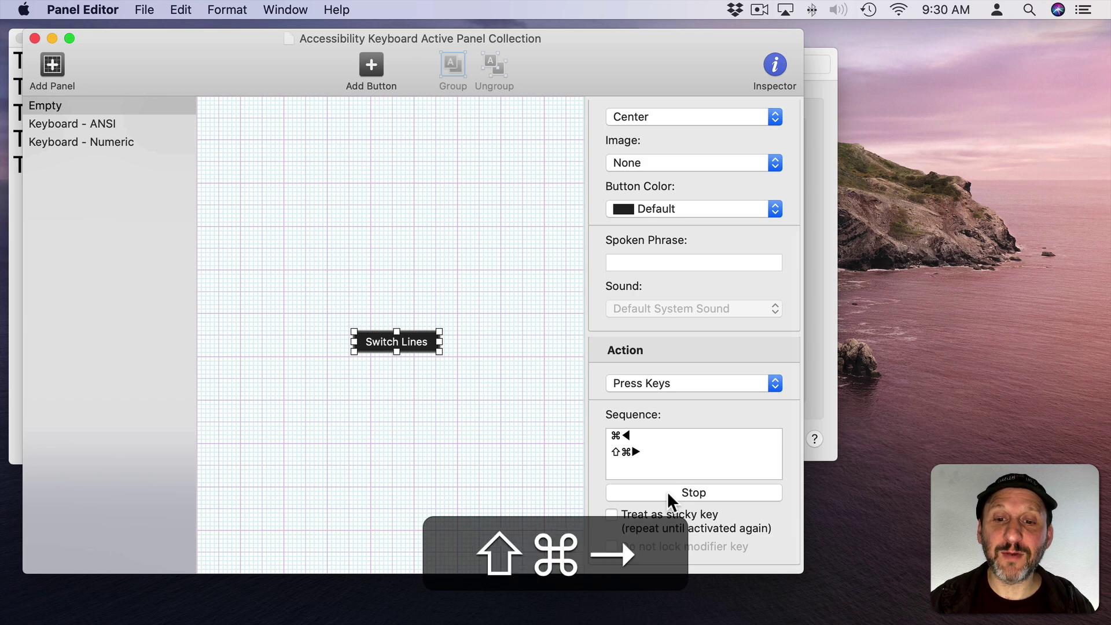
pyautogui.hotkey('shift', 'Right')
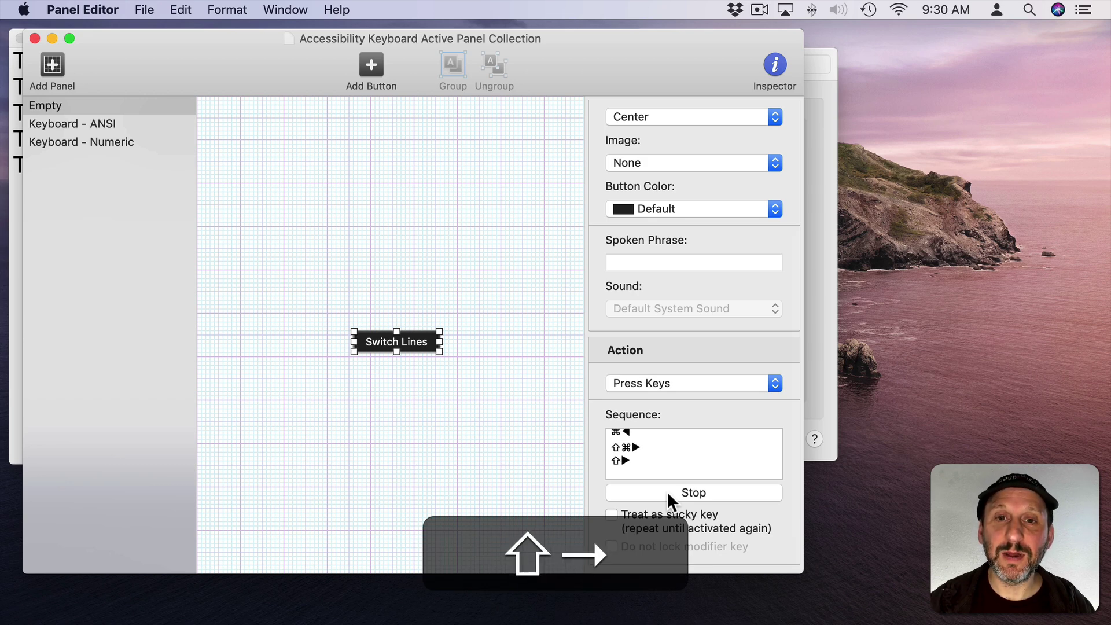
pyautogui.press('super+x')
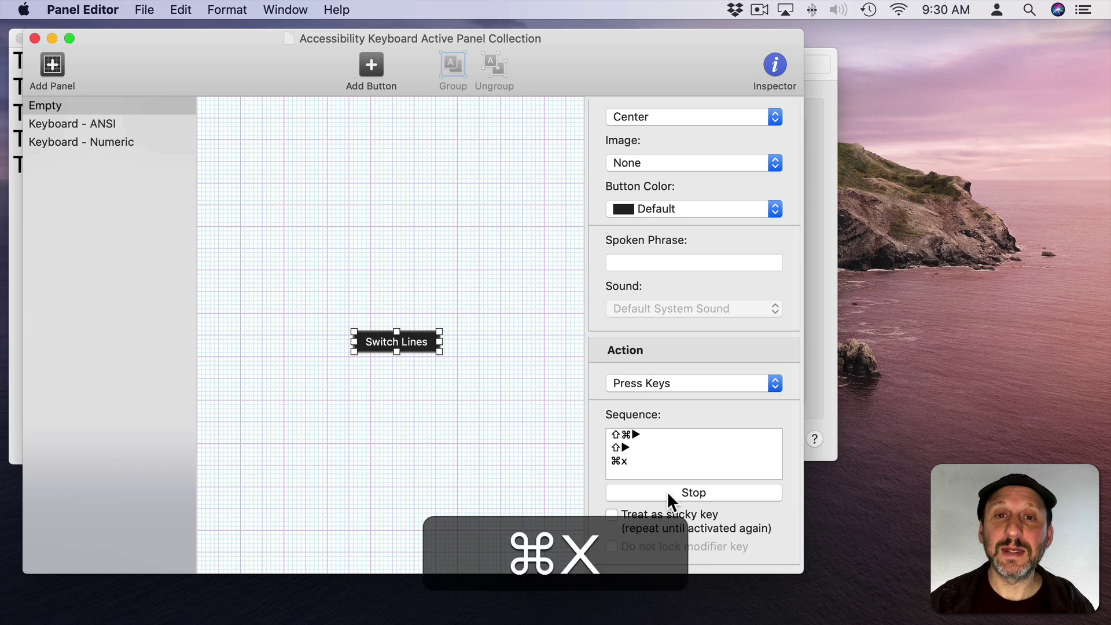
pyautogui.press('Down')
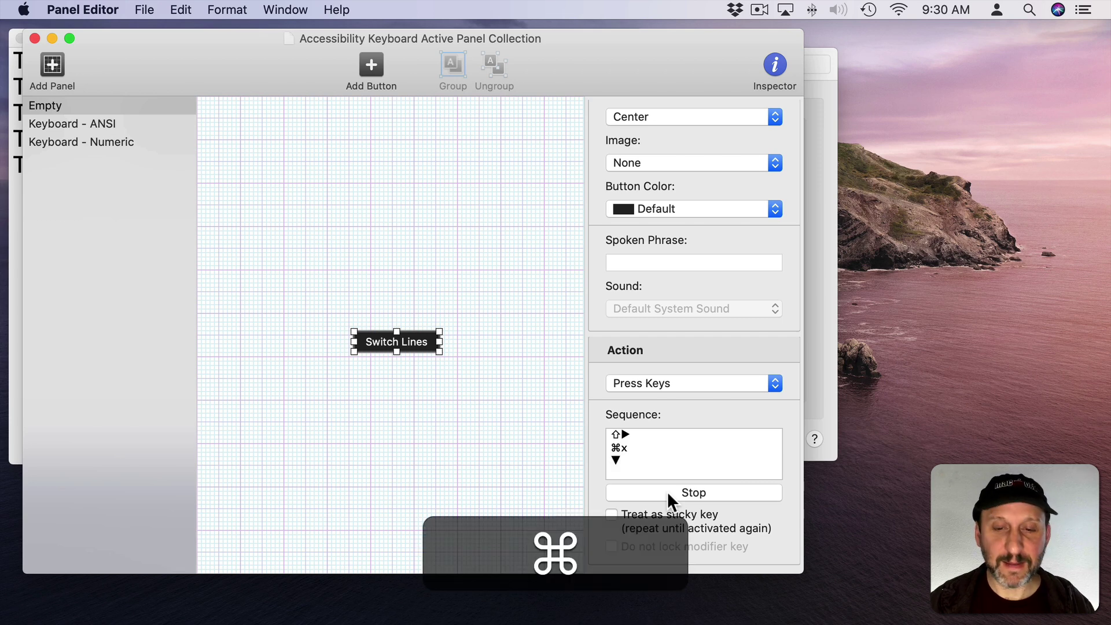
pyautogui.press('super+v')
pyautogui.press('Up')
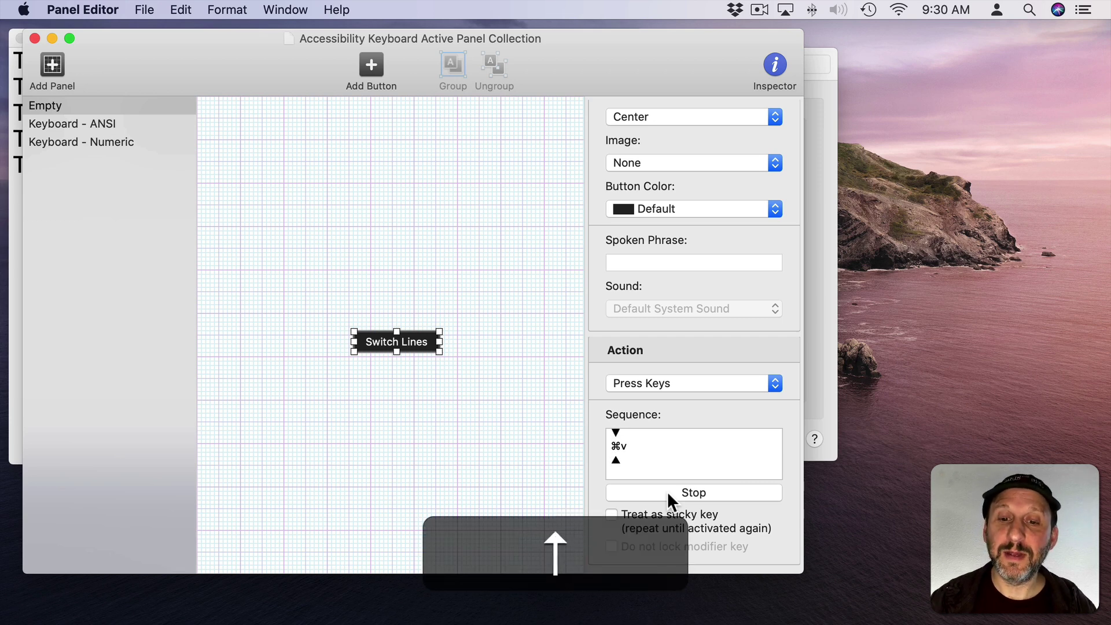
pyautogui.click(667, 491)
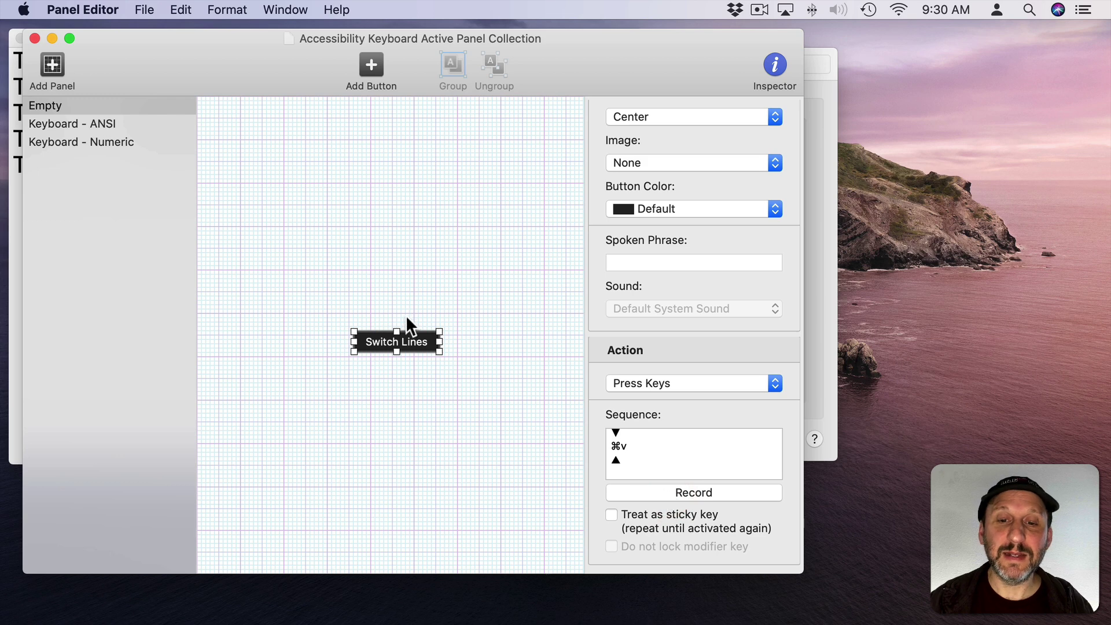
pyautogui.scroll(5, 706, 453)
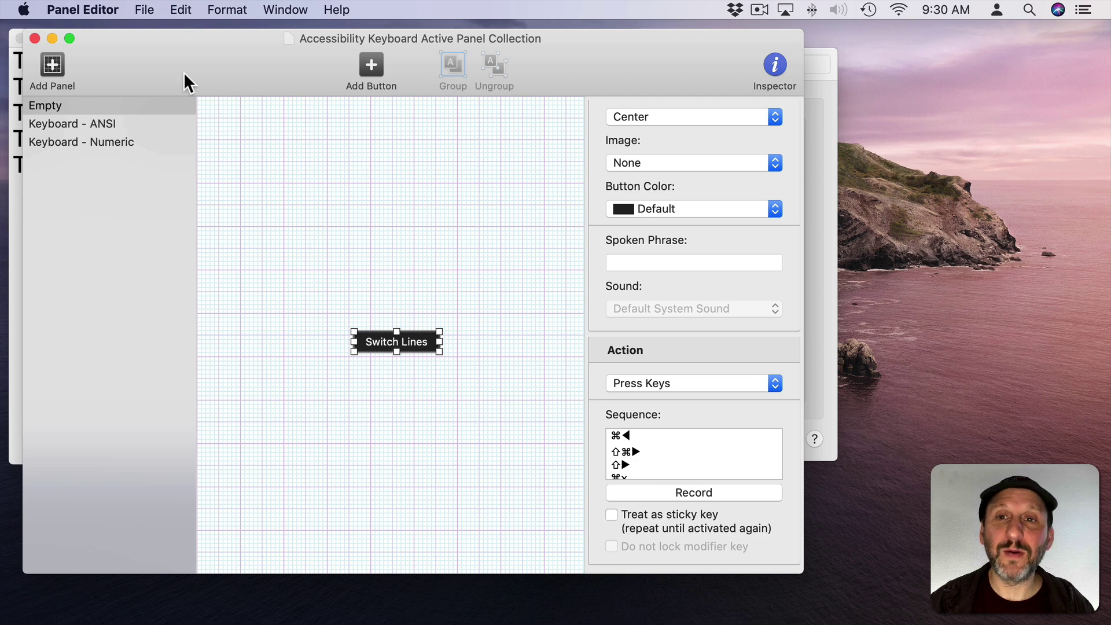
# - Close the panel collection and enable the Accessibility Keyboard again in System Preferences
pyautogui.press('super+w')
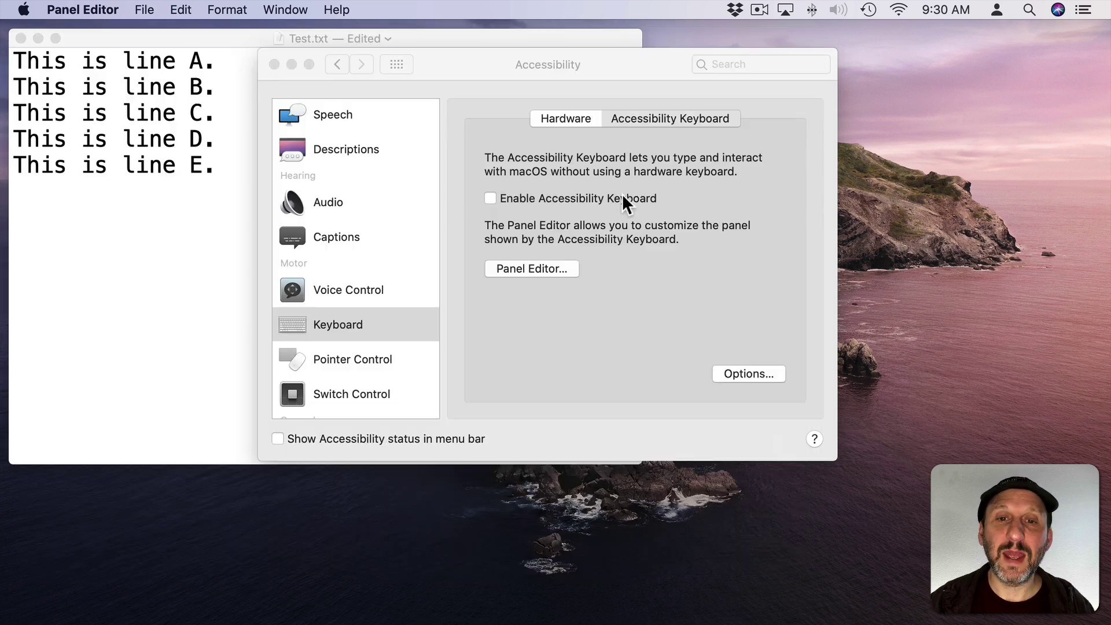
pyautogui.click(539, 196)
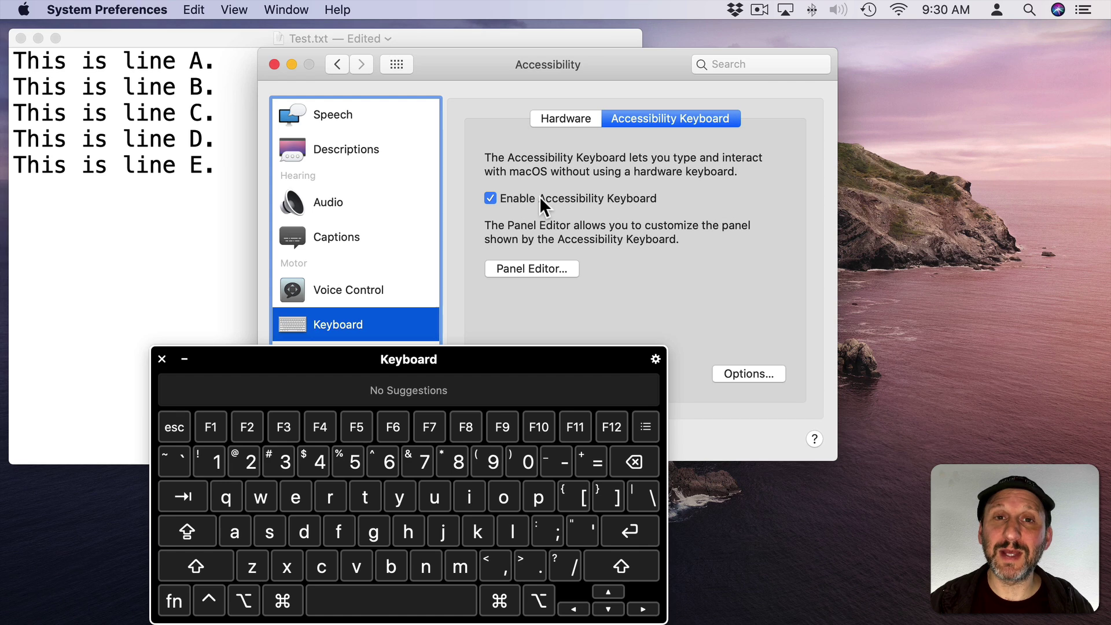
pyautogui.moveTo(415, 373); pyautogui.dragTo(401, 143)
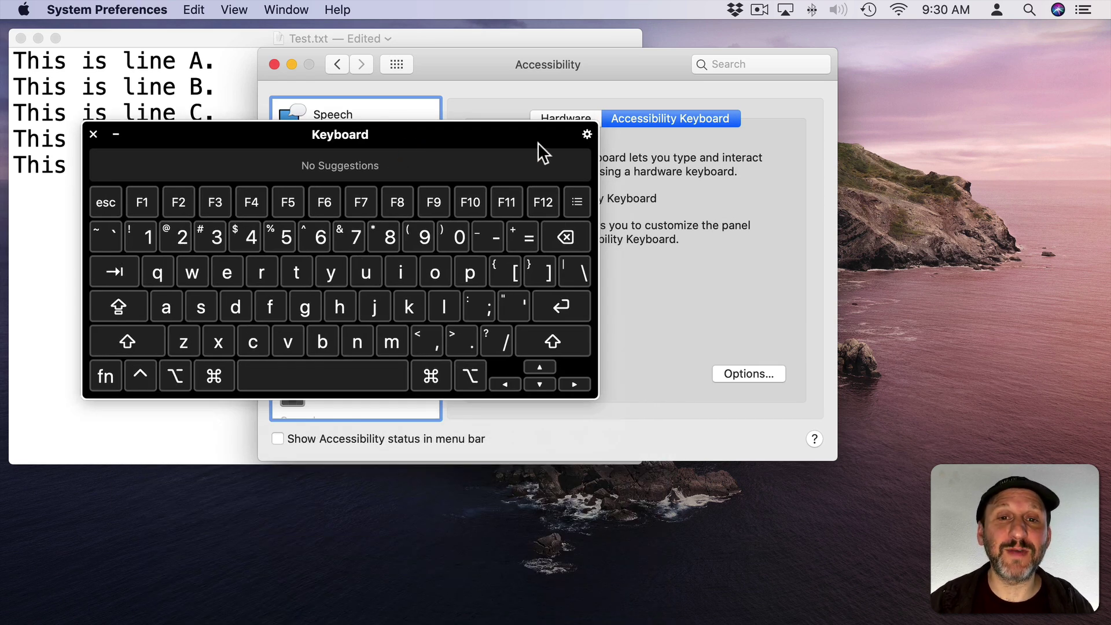
# - Show the custom Empty panel in the Accessibility Keyboard and leave it over the Test.txt document with System Preferences closed
pyautogui.click(587, 136)
pyautogui.moveTo(626, 141)
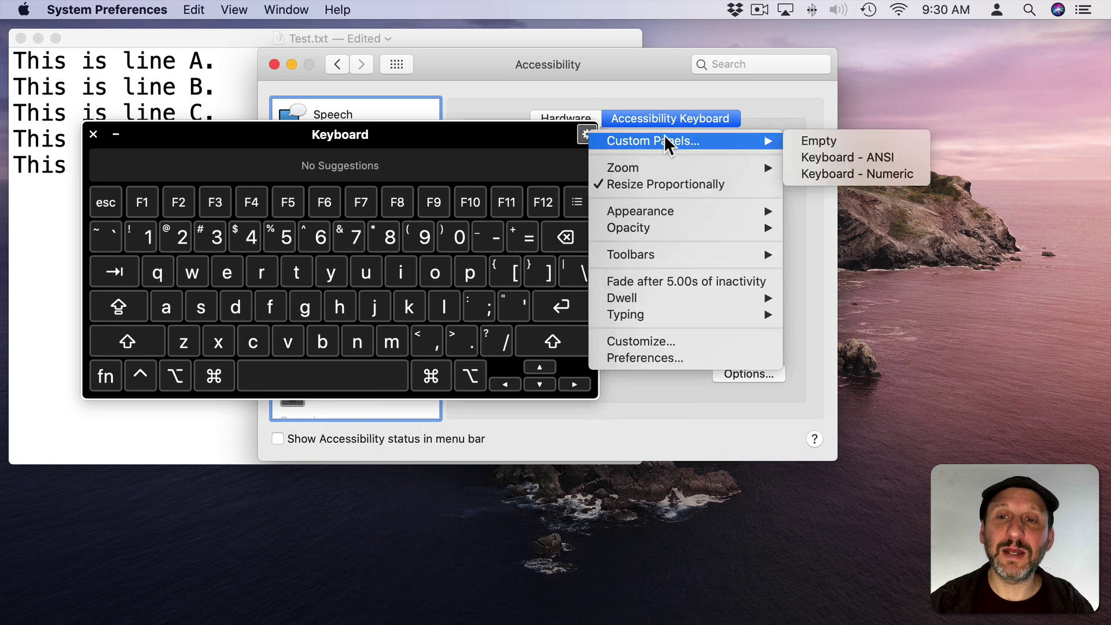
pyautogui.click(814, 140)
pyautogui.moveTo(322, 133)
pyautogui.mouseDown()
pyautogui.moveTo(154, 228)
pyautogui.moveTo(380, 77)
pyautogui.moveTo(405, 81)
pyautogui.mouseUp()
pyautogui.click(274, 64)
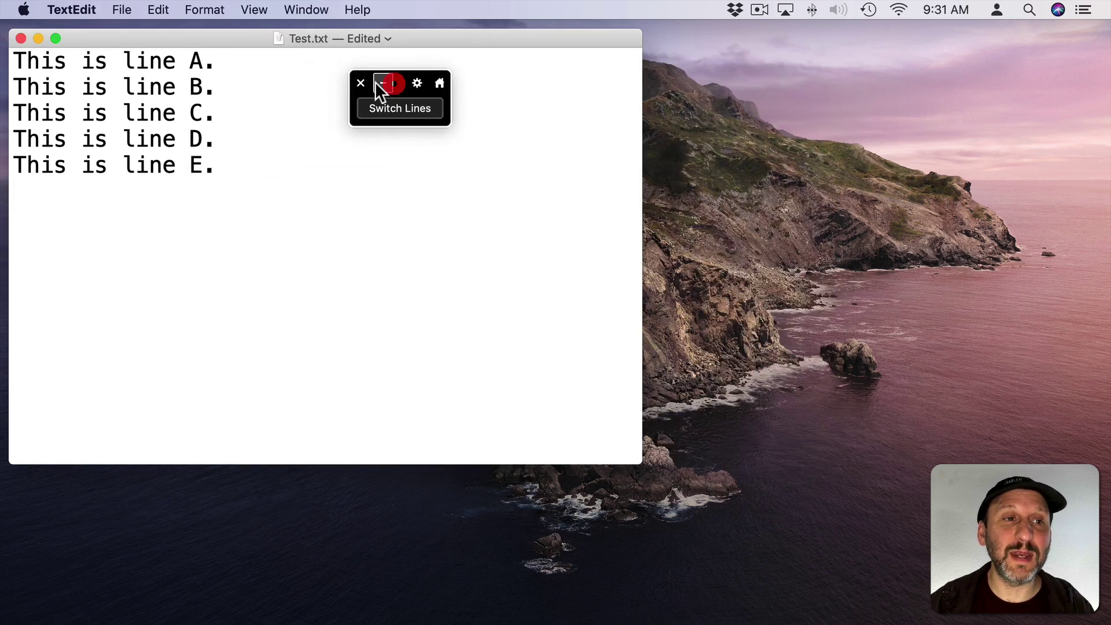
# - Use the custom panel's Switch Lines button to move line B of Test.txt down to the last line
pyautogui.click(97, 87)
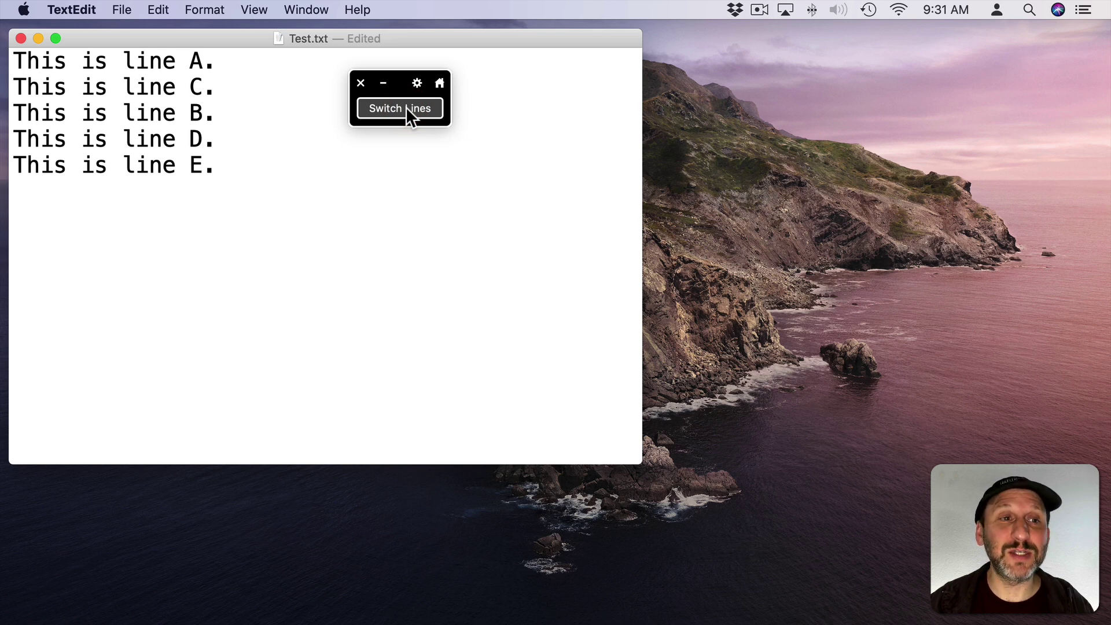
pyautogui.click(406, 108)
pyautogui.click(406, 109)
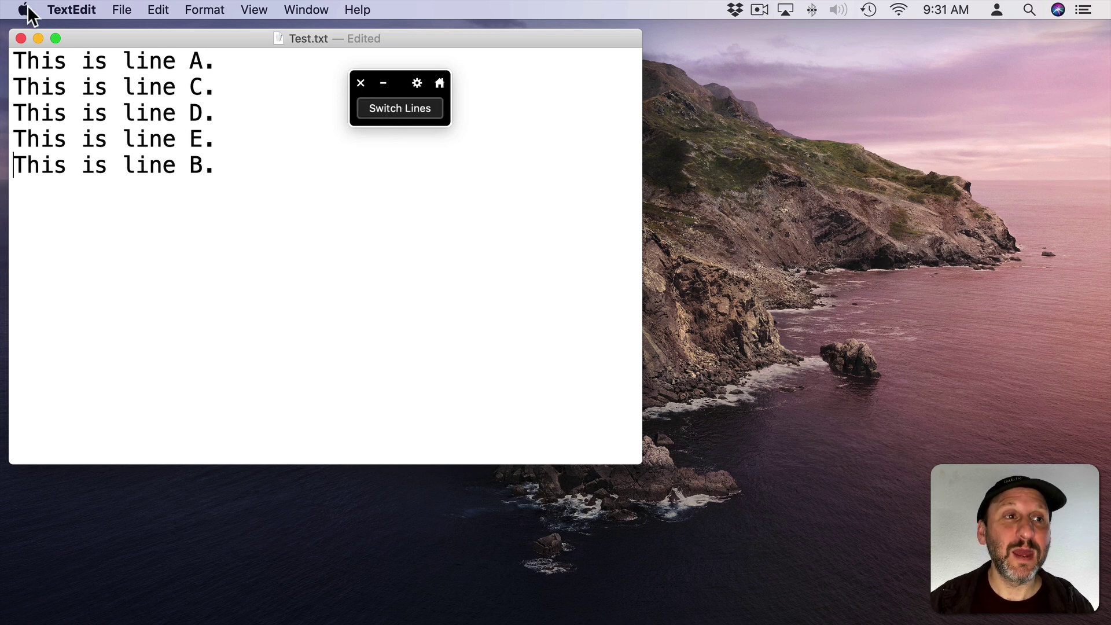
# - Look up the Switch Lines entries among TextEdit's services
pyautogui.click(66, 7)
pyautogui.moveTo(91, 85)
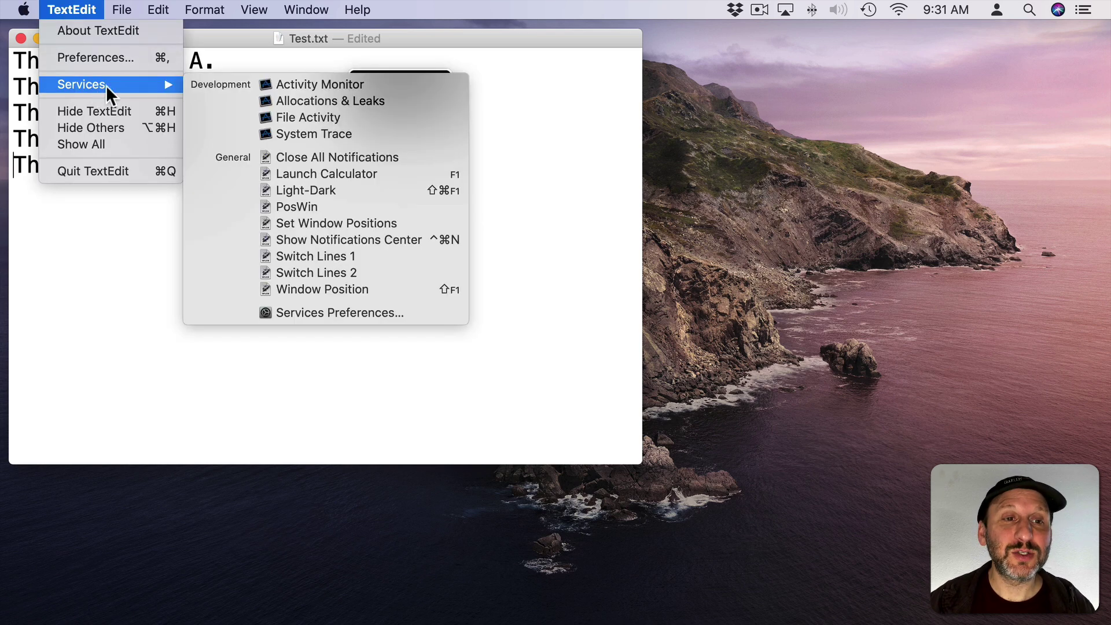
pyautogui.click(314, 256)
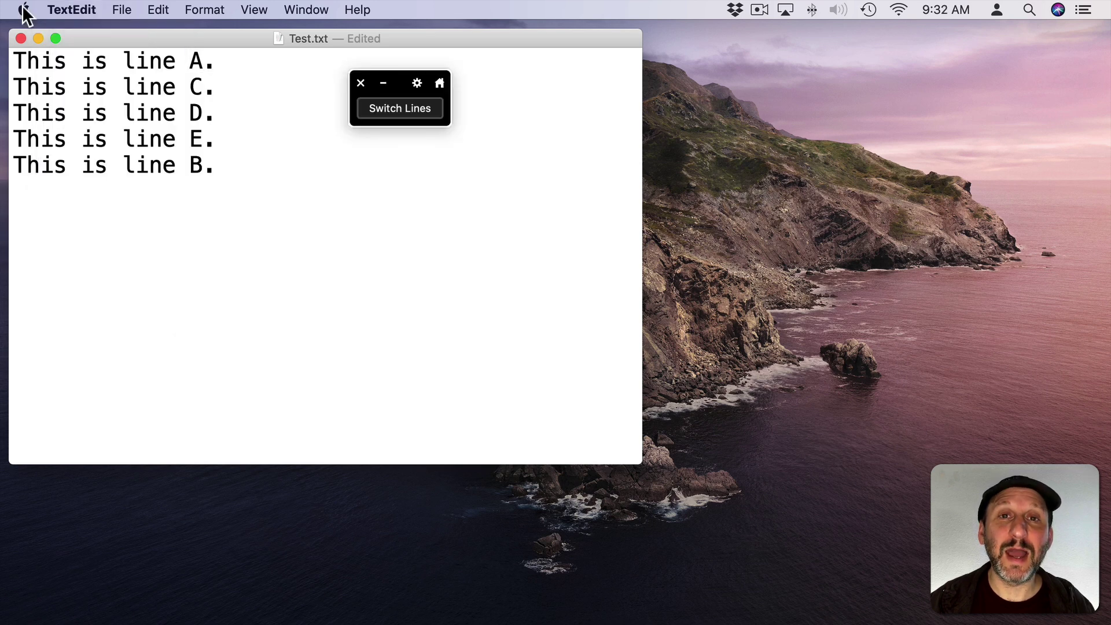
# - Open the App Shortcuts list in the System Preferences keyboard settings
pyautogui.click(19, 7)
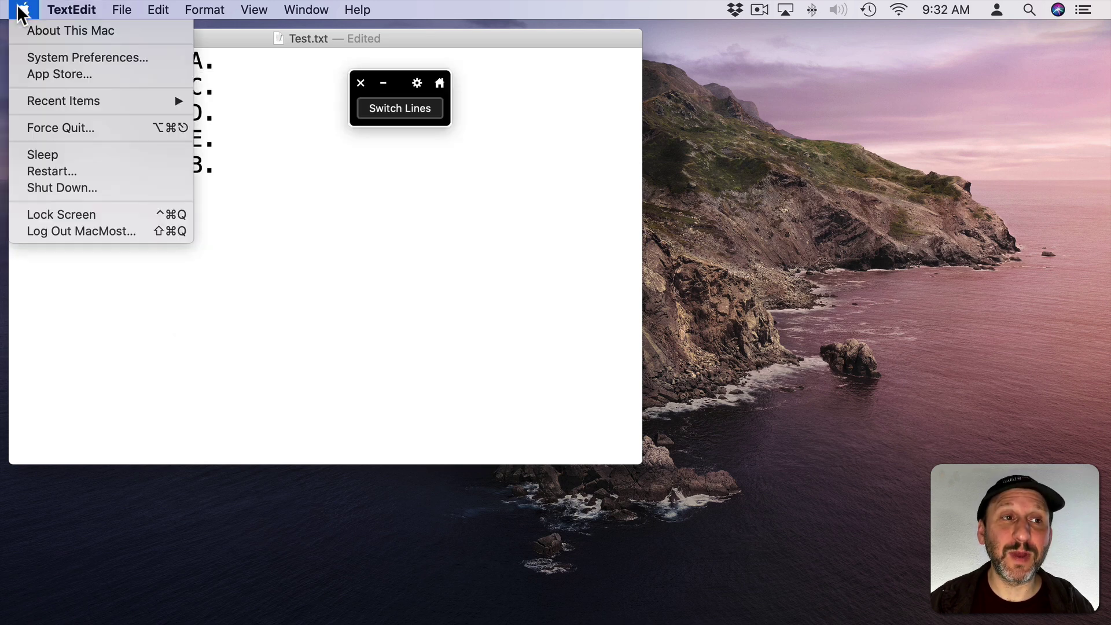
pyautogui.click(57, 55)
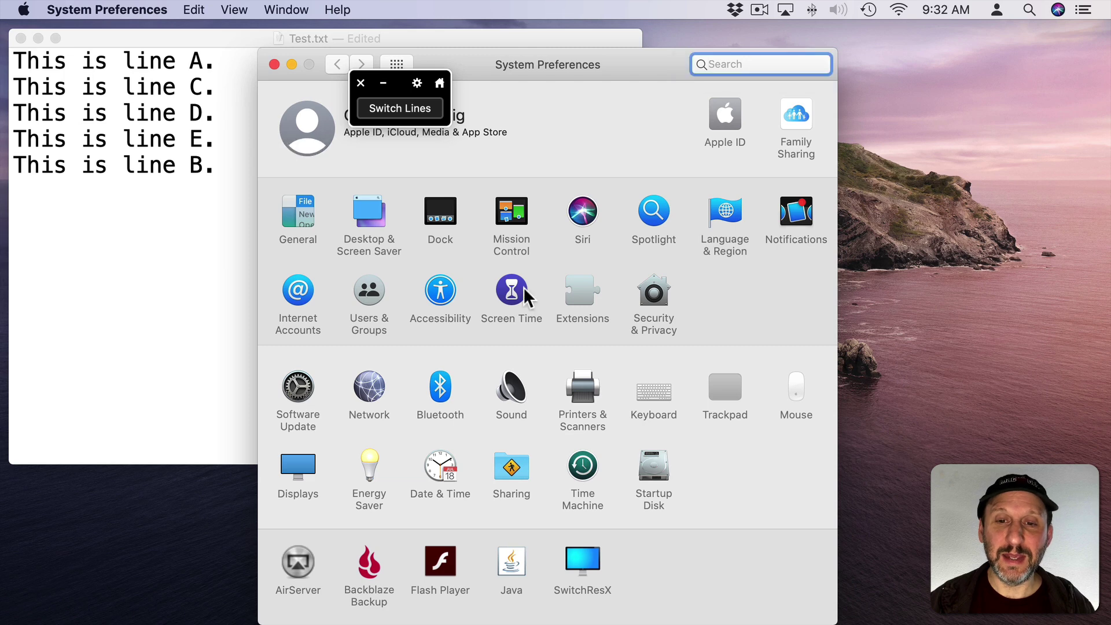
pyautogui.click(661, 401)
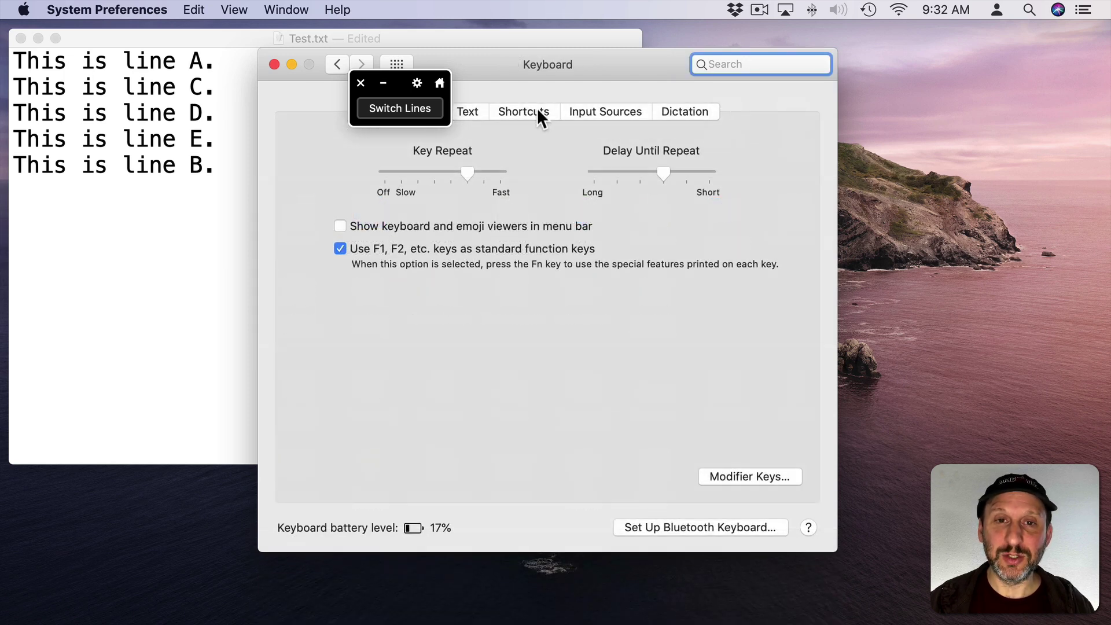
pyautogui.click(532, 111)
pyautogui.click(381, 309)
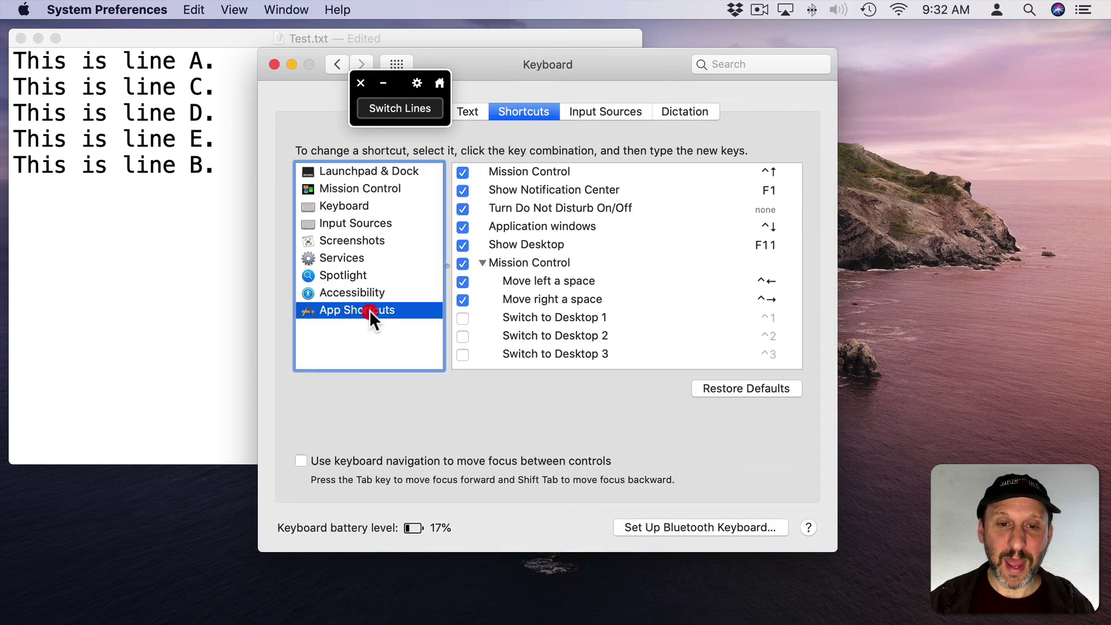
pyautogui.scroll(-5, 526, 328)
# - Add an all-applications shortcut for "Switch Lines 2" with Option+Command+T and close System Preferences
pyautogui.click(463, 387)
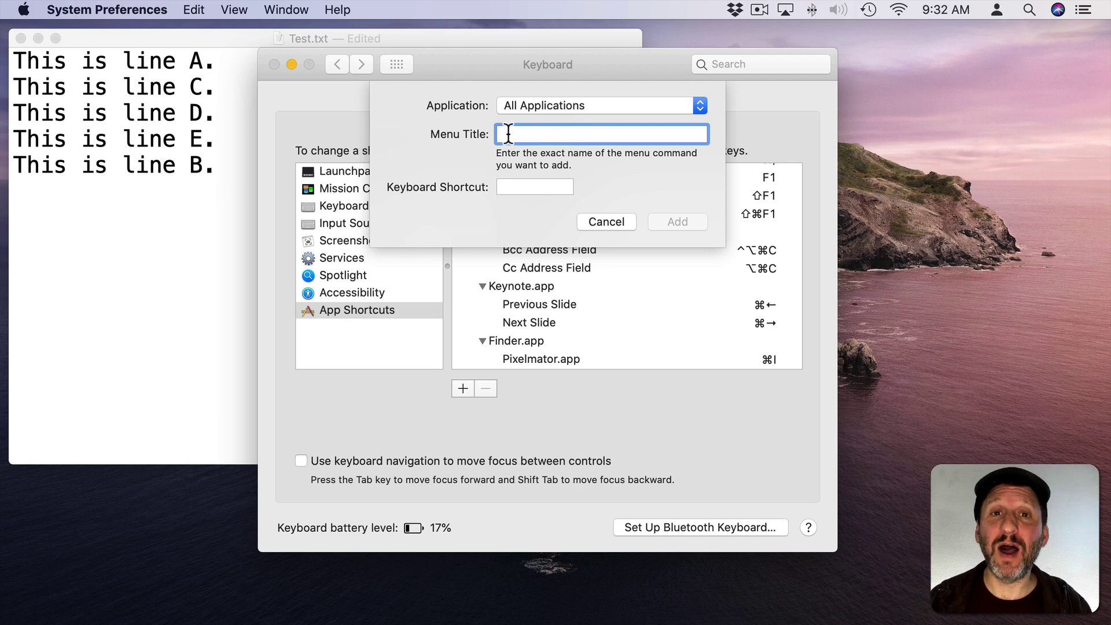
pyautogui.write('Switch Lines 2')
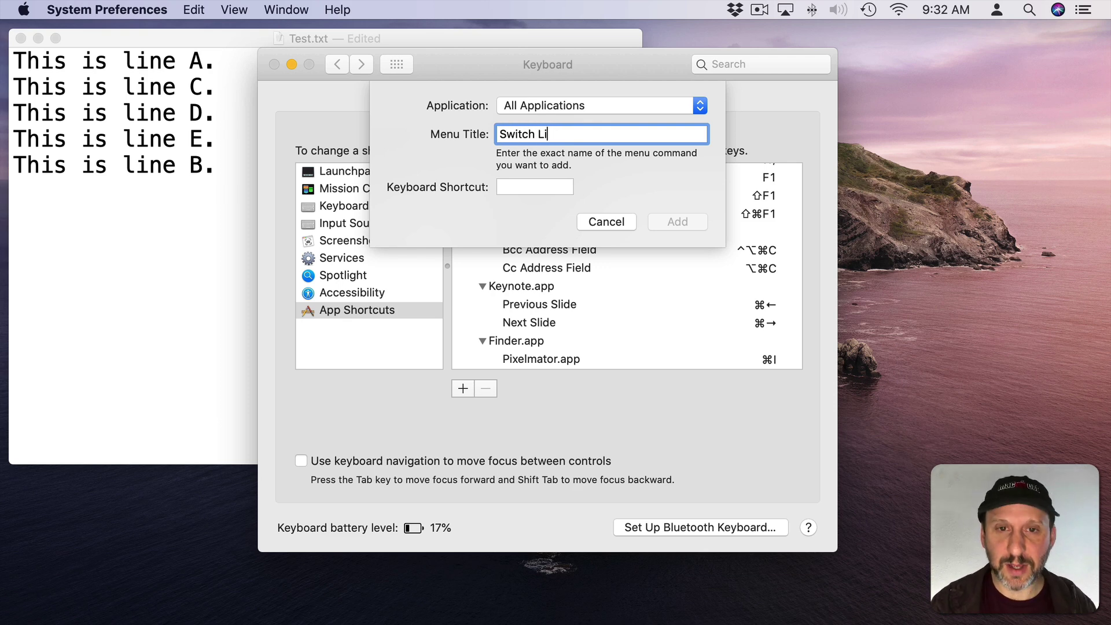
pyautogui.click(510, 184)
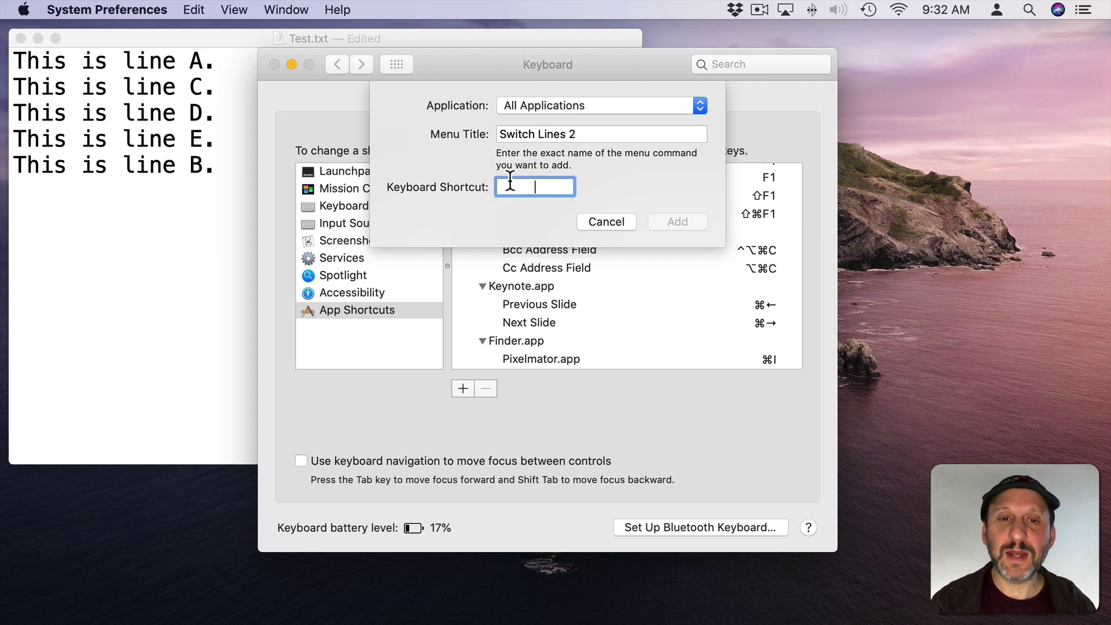
pyautogui.press('alt+super+t')
pyautogui.click(658, 218)
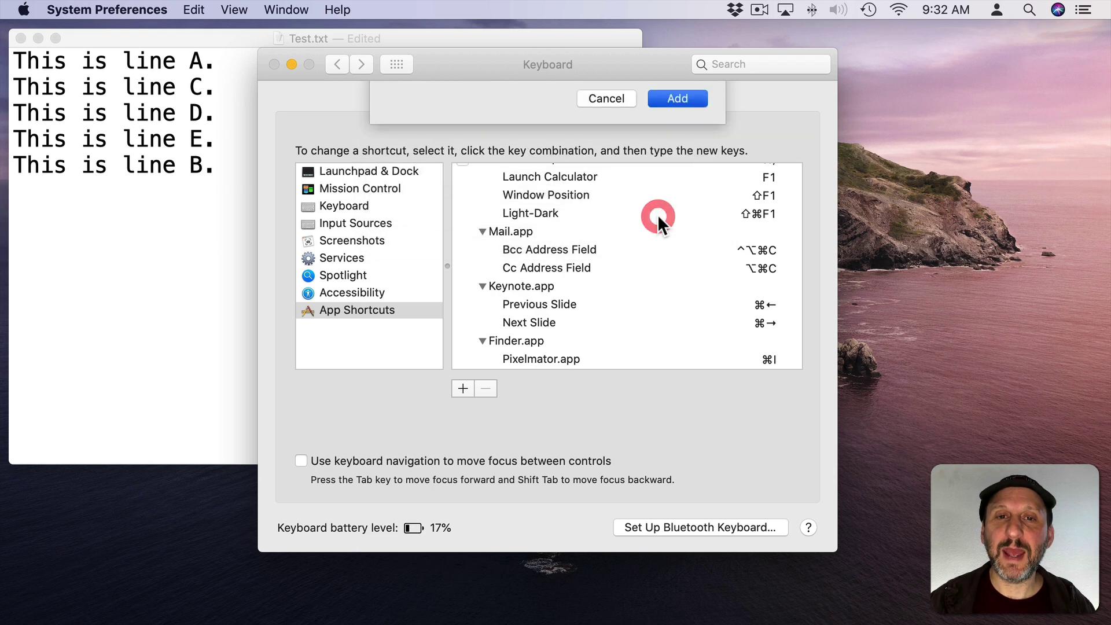
pyautogui.click(274, 64)
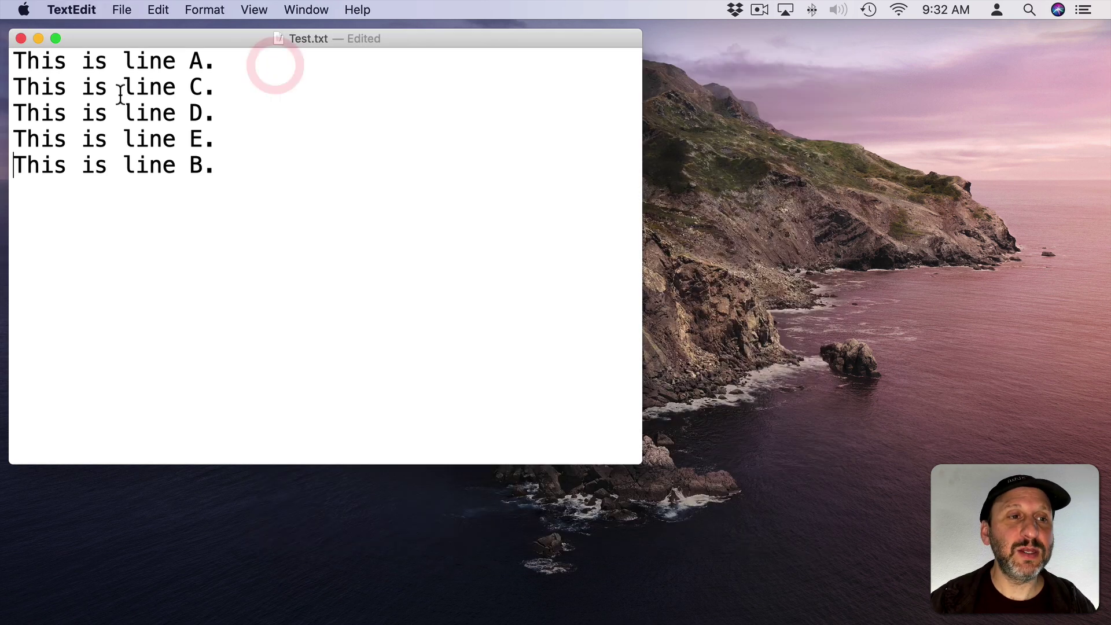
# - Check the shortcut listed for the Switch Lines 2 service in TextEdit and run it on line C with Option+Command+T
pyautogui.click(64, 10)
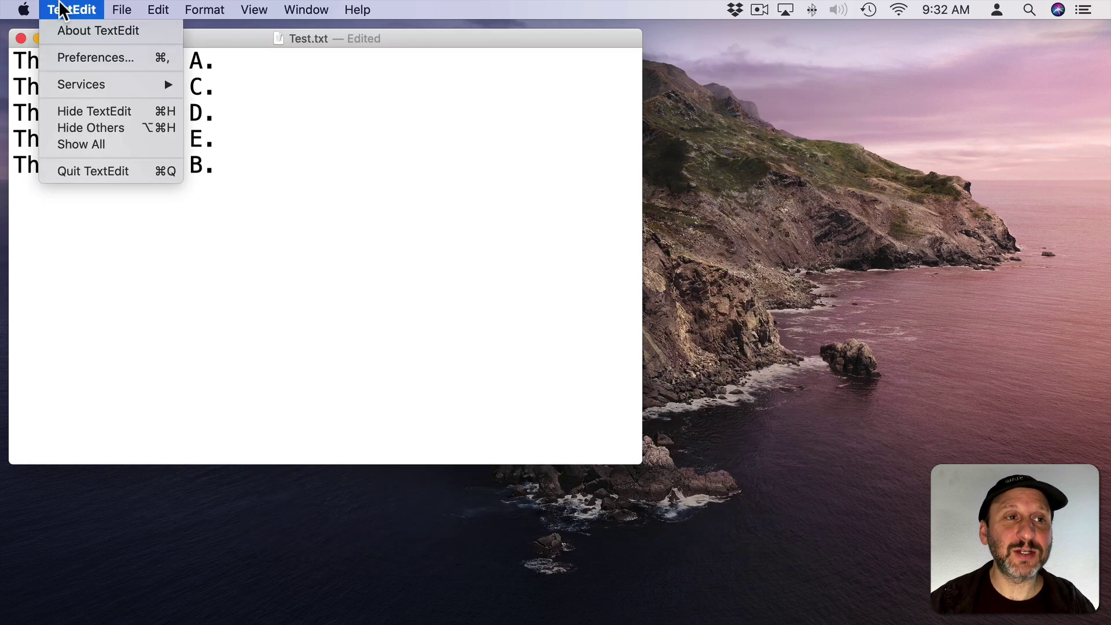
pyautogui.moveTo(78, 84)
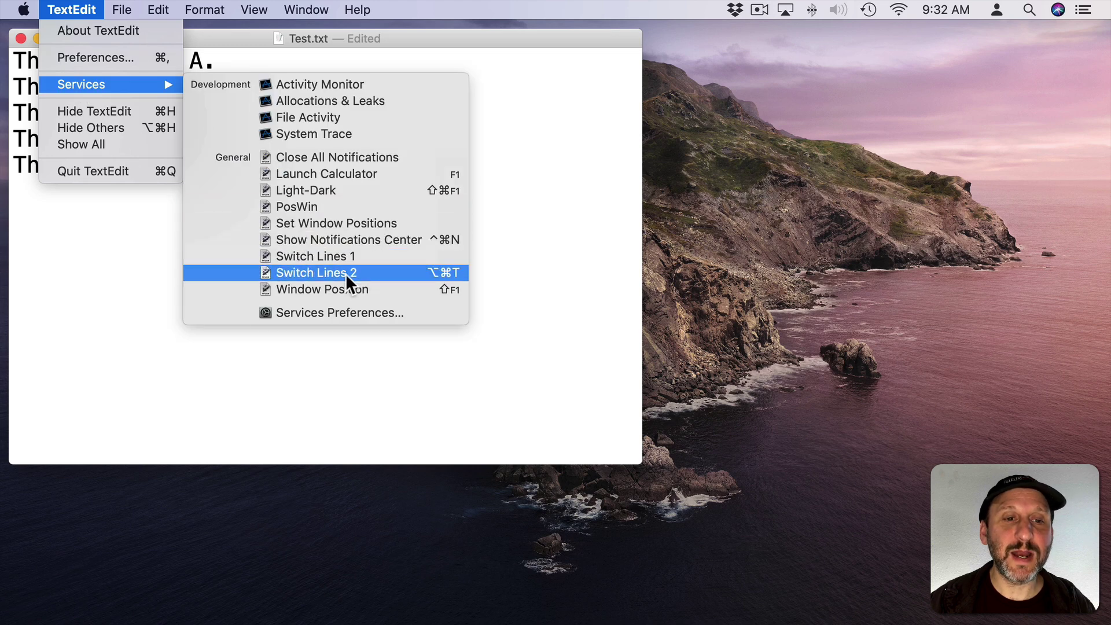
pyautogui.click(447, 269)
pyautogui.click(92, 90)
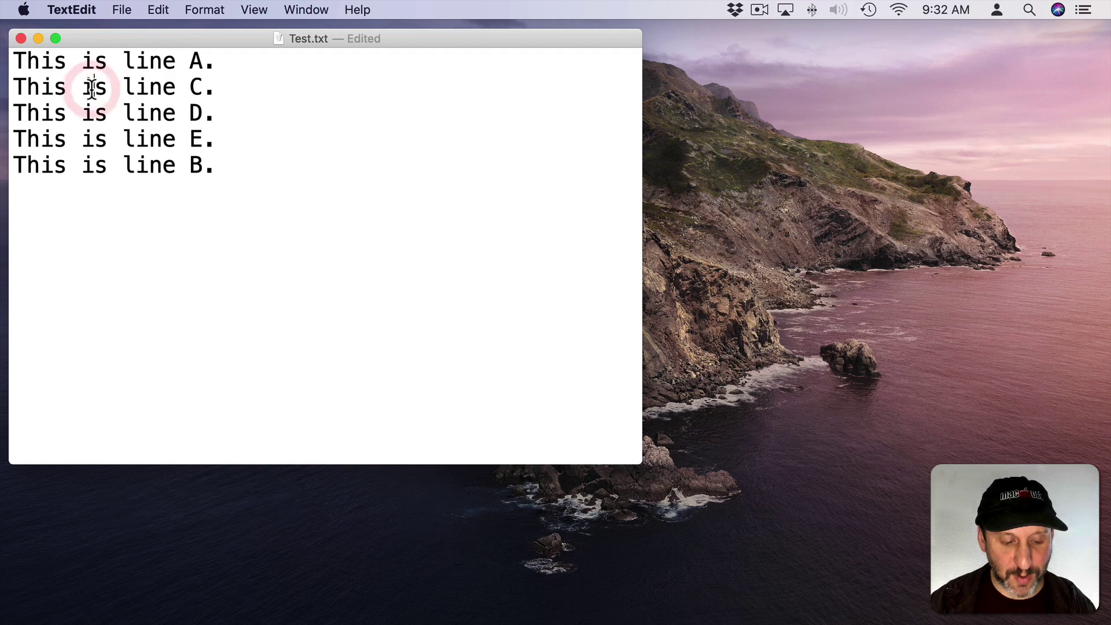
pyautogui.press('alt+super+t')
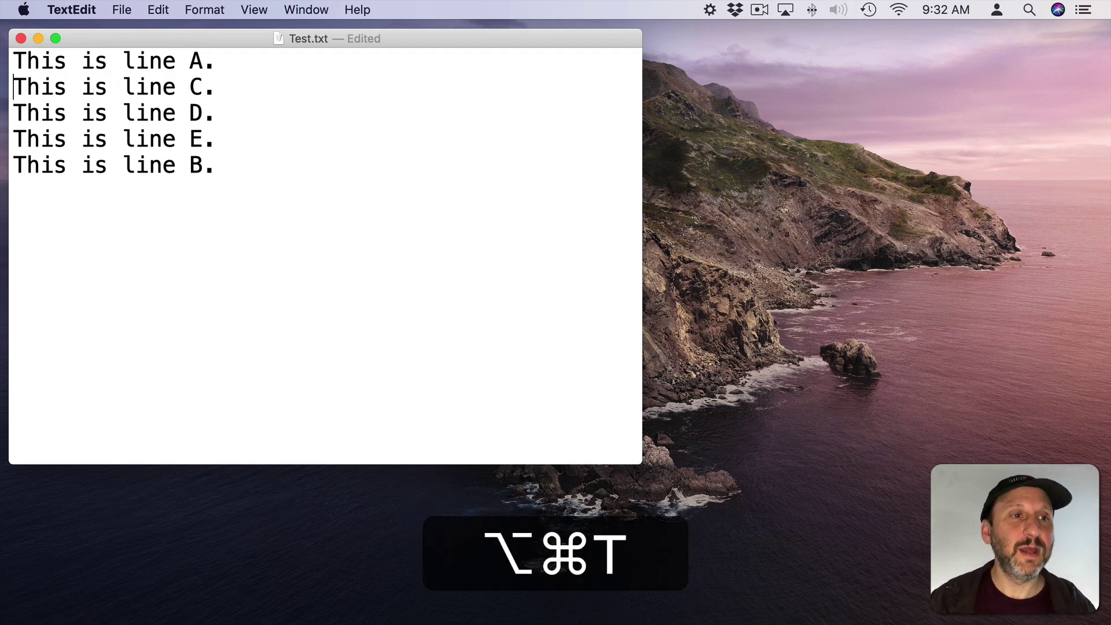